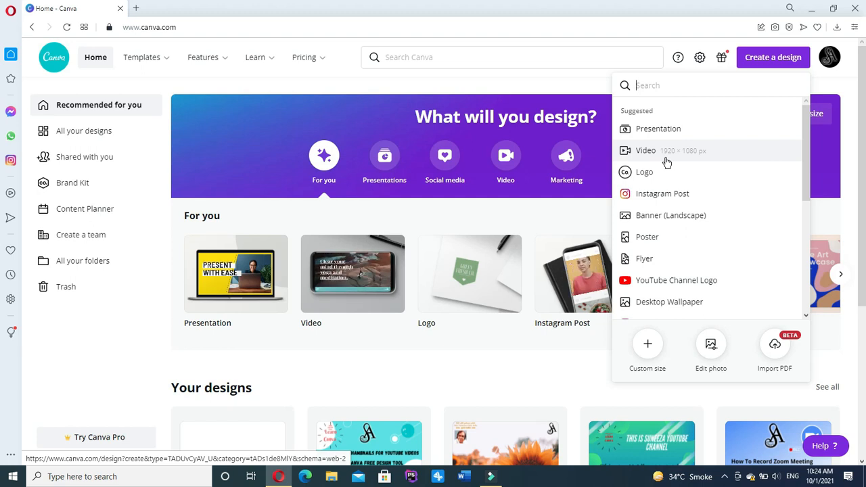
Start a new 1920 × 1080 px video design from the Canva home page.
click(666, 163)
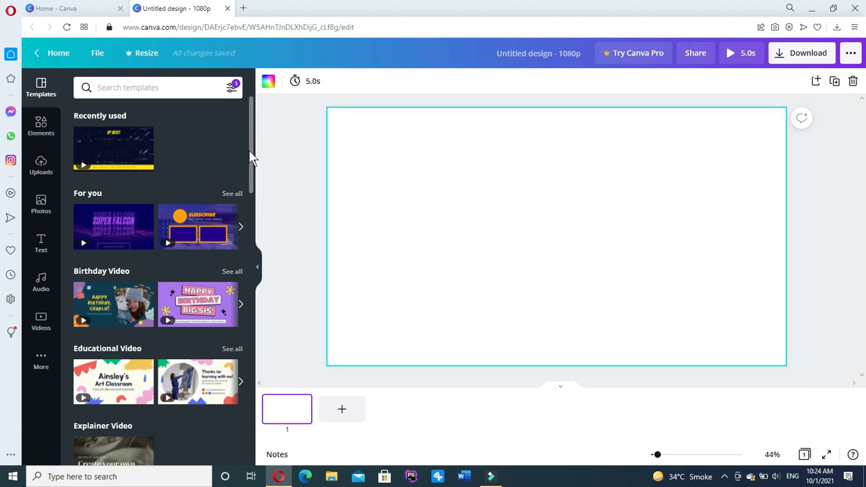
Browse the categorized video templates in the blank 1080p design's Templates panel.
drag(251, 155, 252, 194)
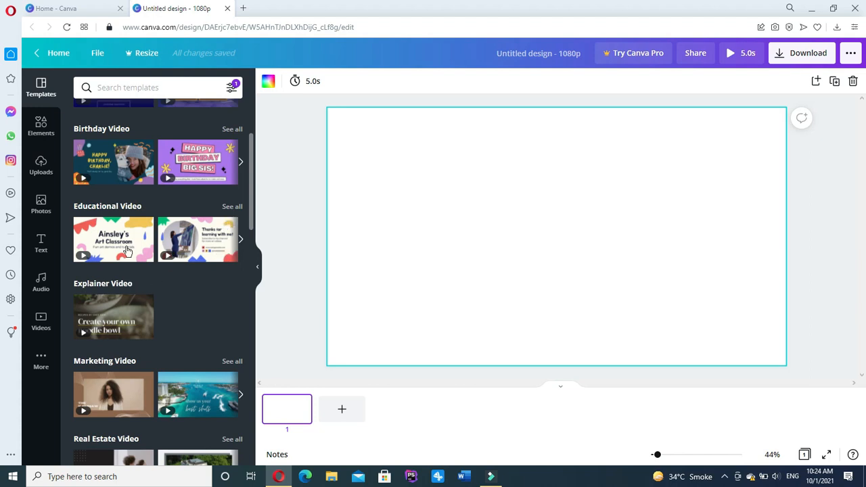
Apply the 'Thanks for learning with me!' educational video template and select its circular frame.
mouse_move(195, 249)
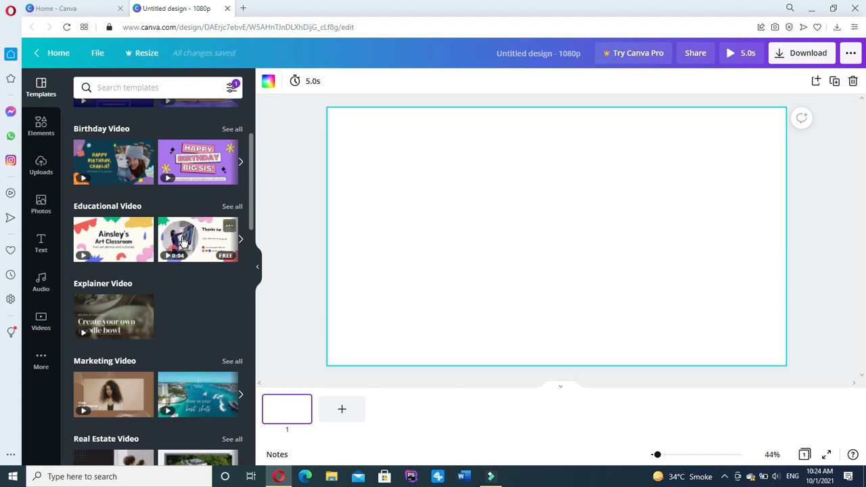
click(186, 241)
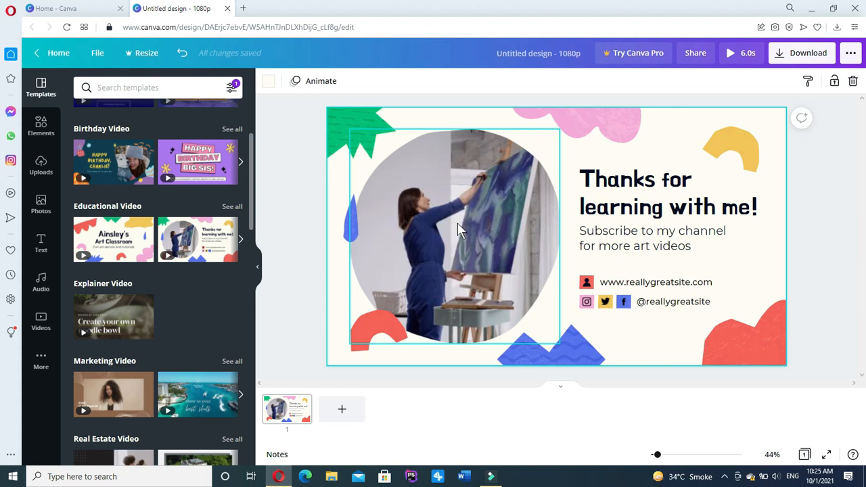
click(457, 228)
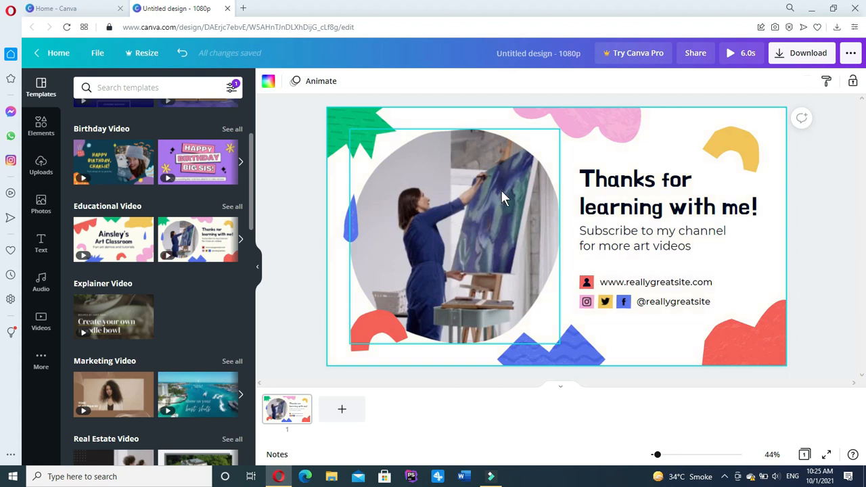
Delete the painter video from the circular frame and show the uploaded media library.
click(460, 188)
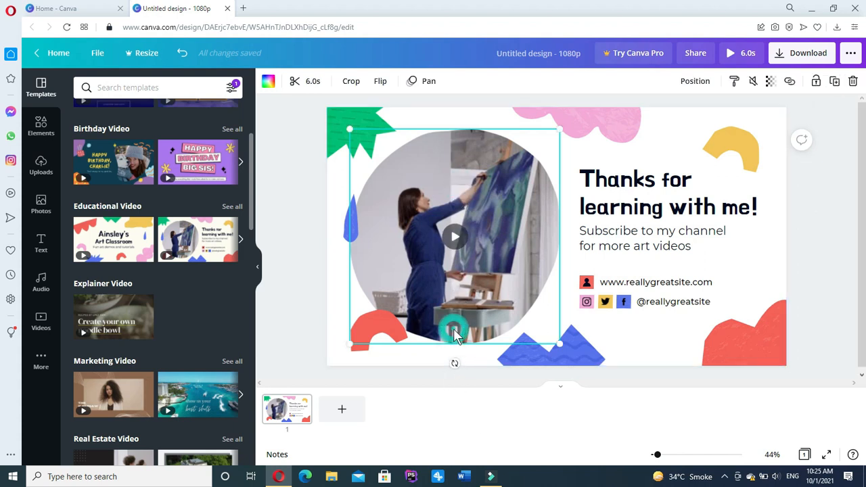
key(Delete)
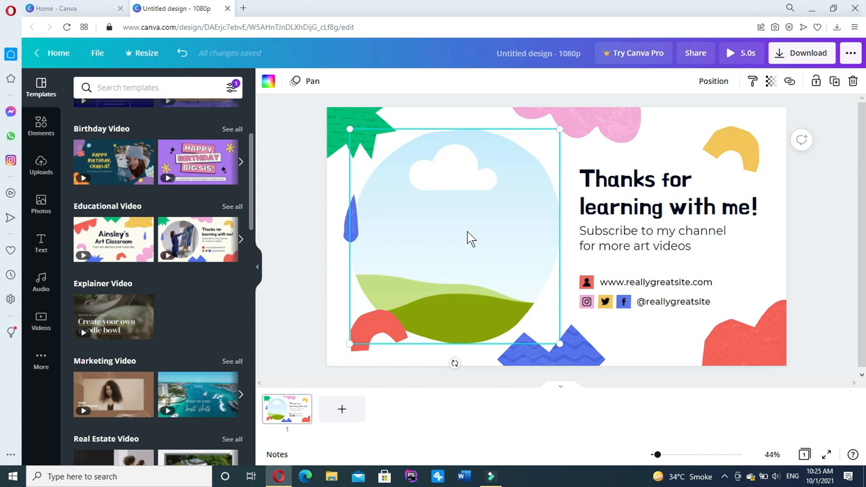
click(42, 166)
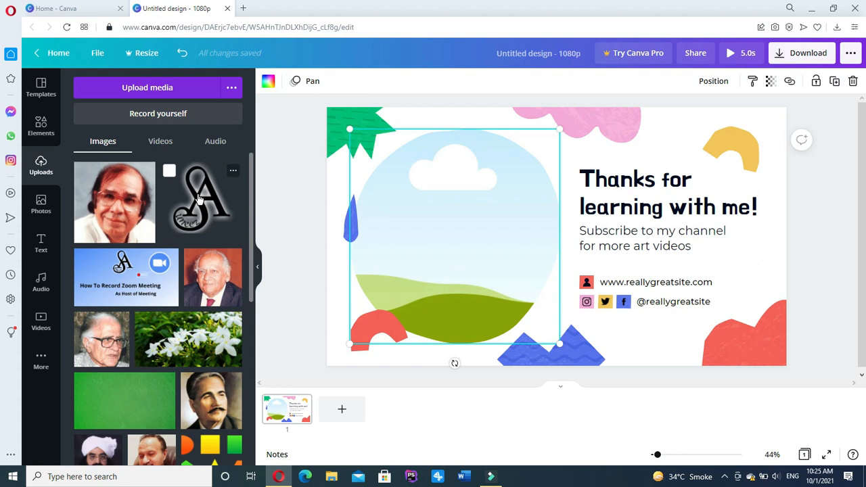
click(162, 93)
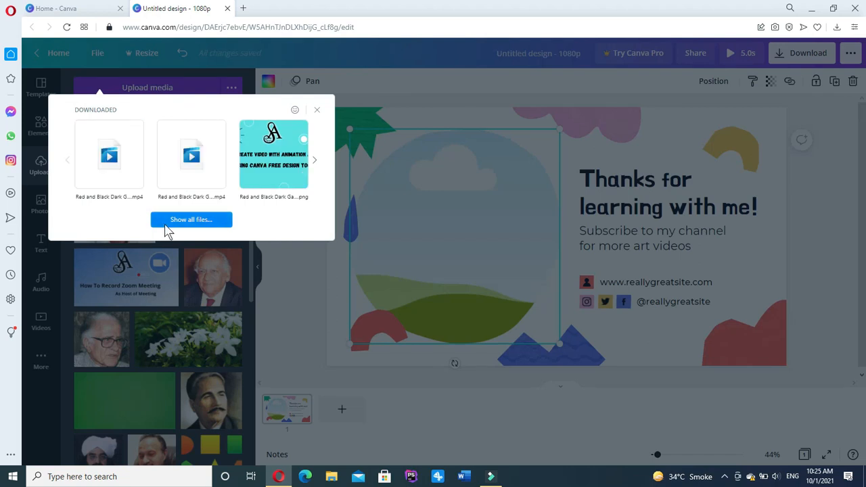
click(164, 223)
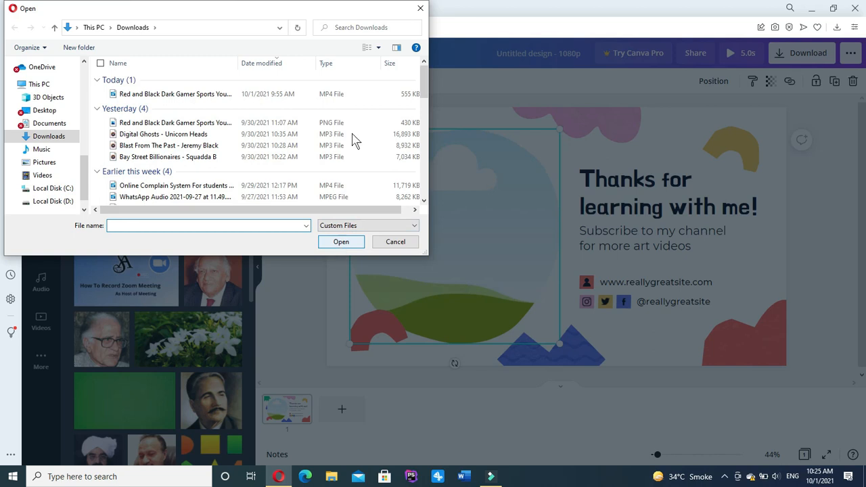
click(420, 9)
mouse_move(212, 195)
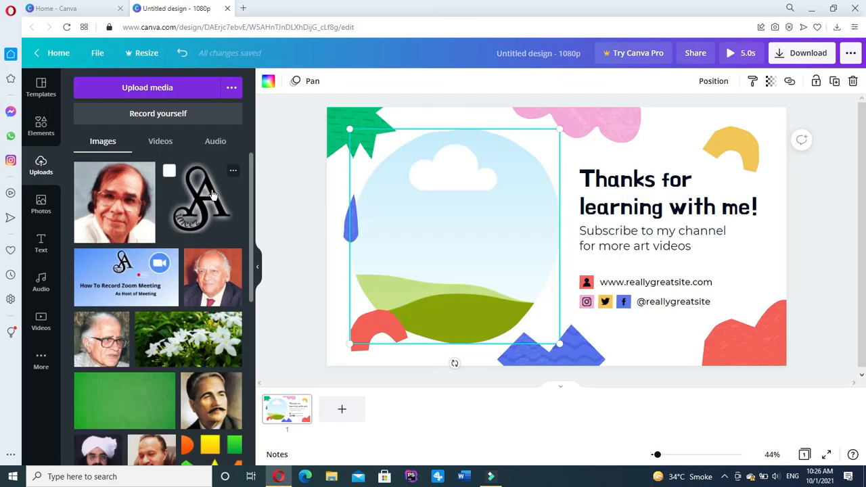
click(212, 194)
key(ctrl+z)
key(ctrl+plus)
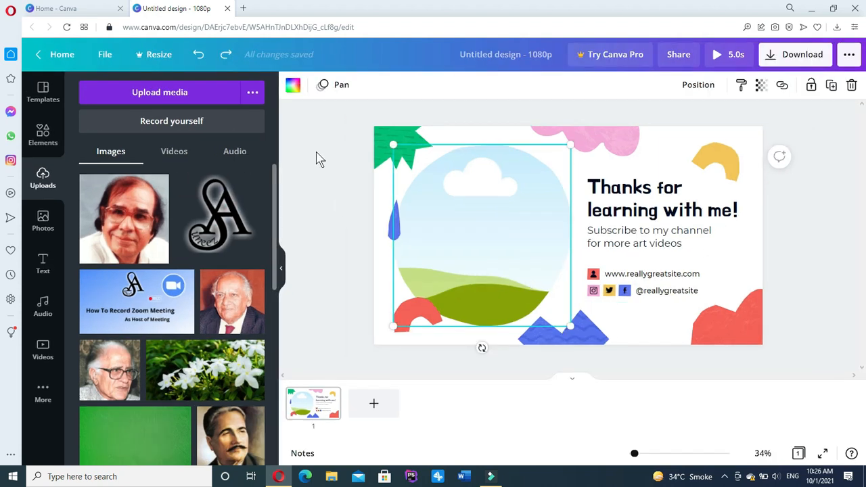
Drop the uploaded A logo into the circular frame, replacing the sky-and-grass picture.
click(211, 218)
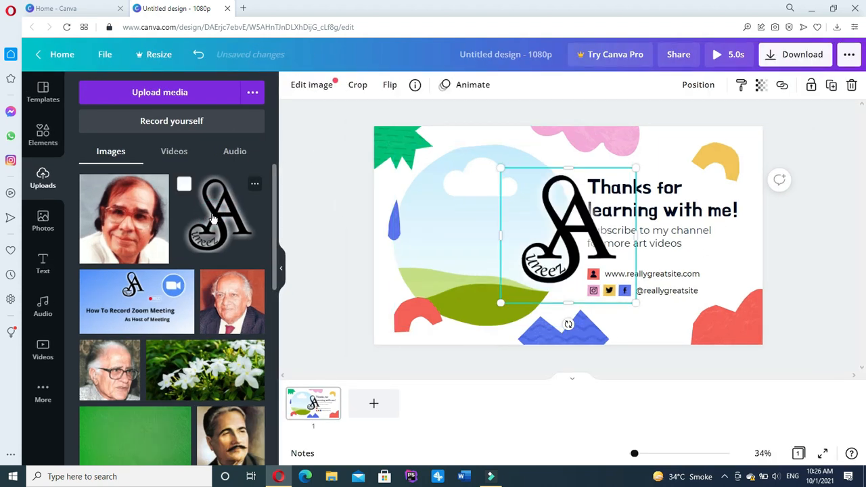
click(451, 252)
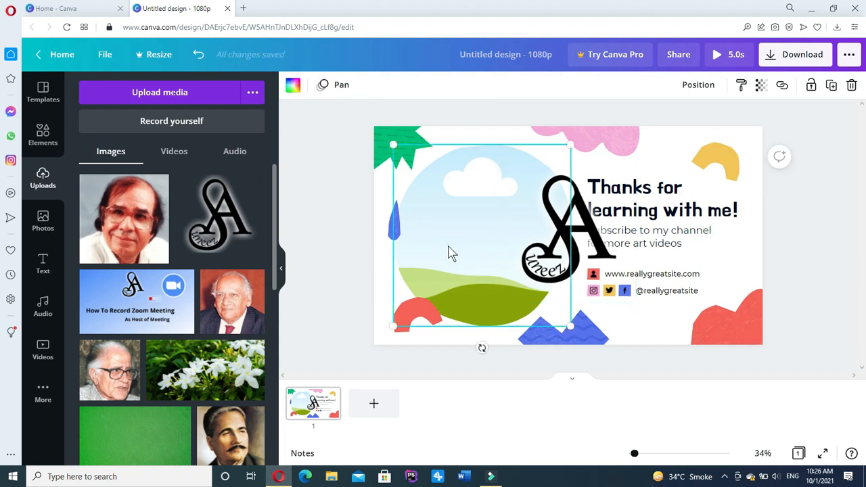
drag(573, 242, 478, 232)
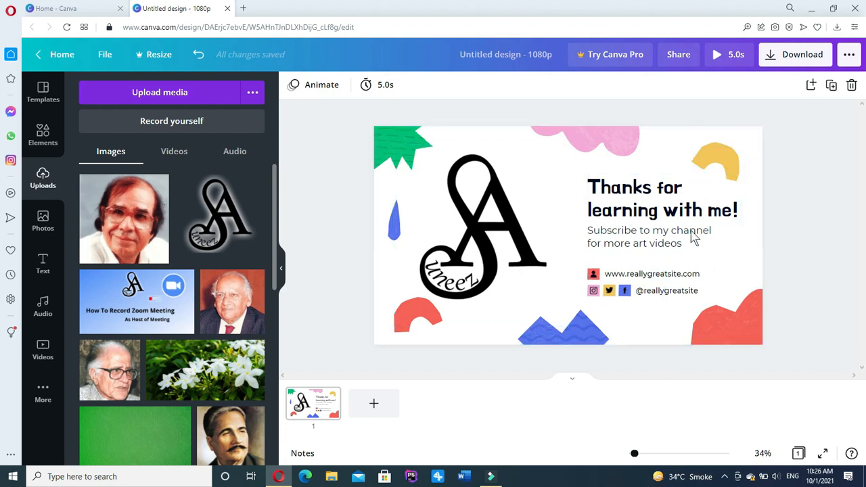
Retype the heading as a line naming the creator's YouTube channel and widen its text box.
click(672, 205)
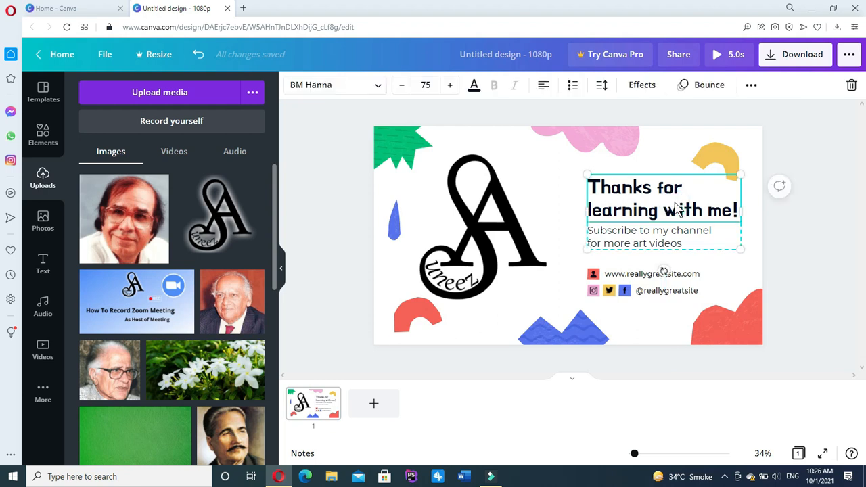
double_click(734, 209)
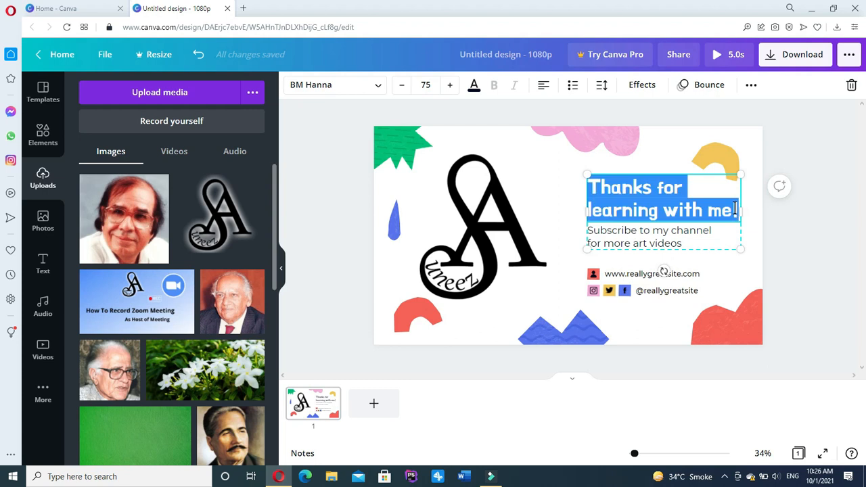
key(BackSpace)
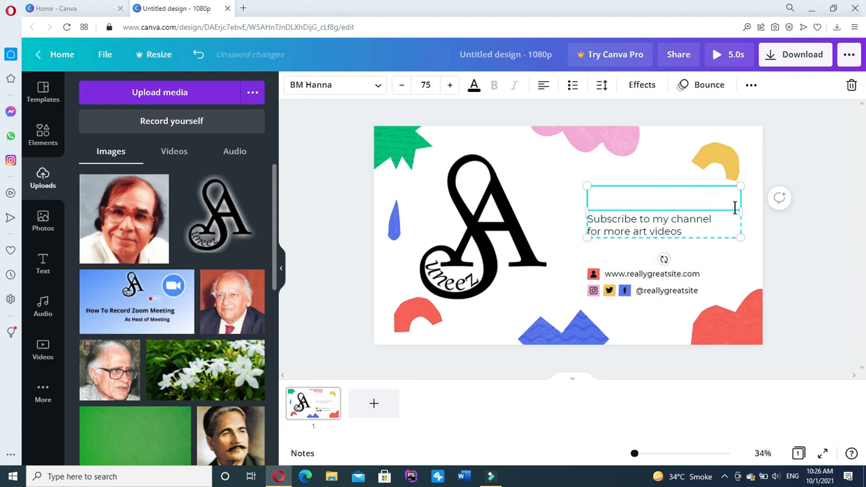
text(This is Sun)
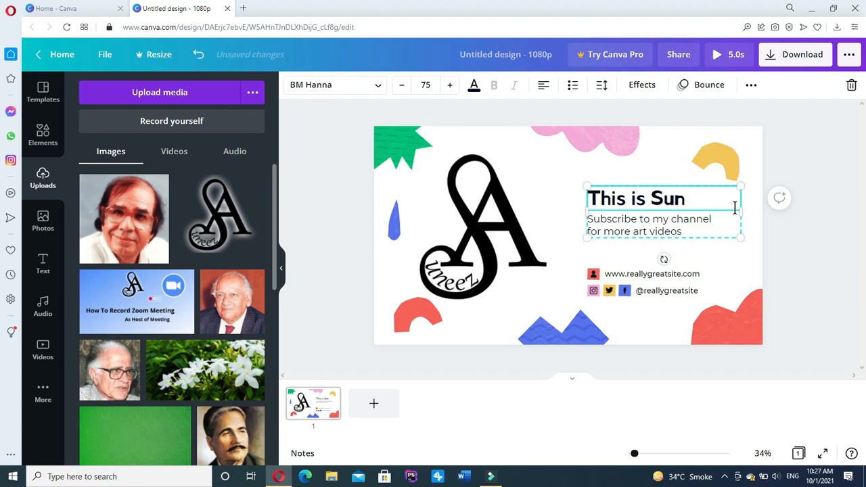
text(eeza YouTube )
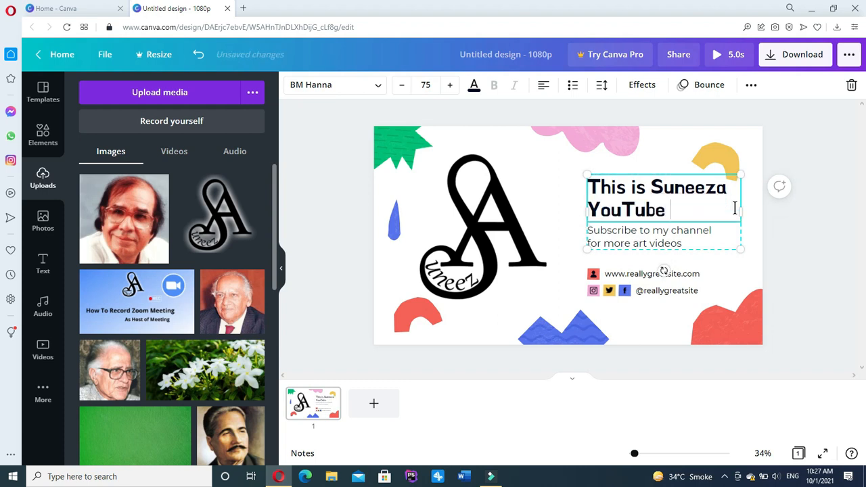
text(Channel)
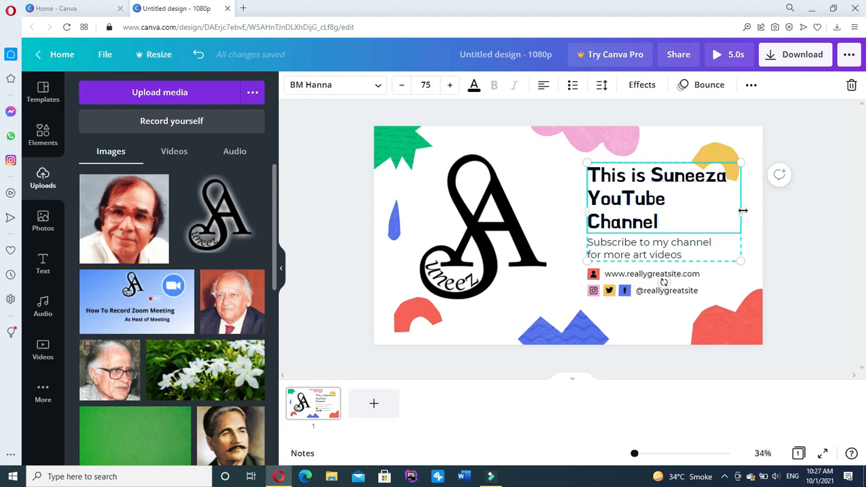
drag(741, 210, 780, 209)
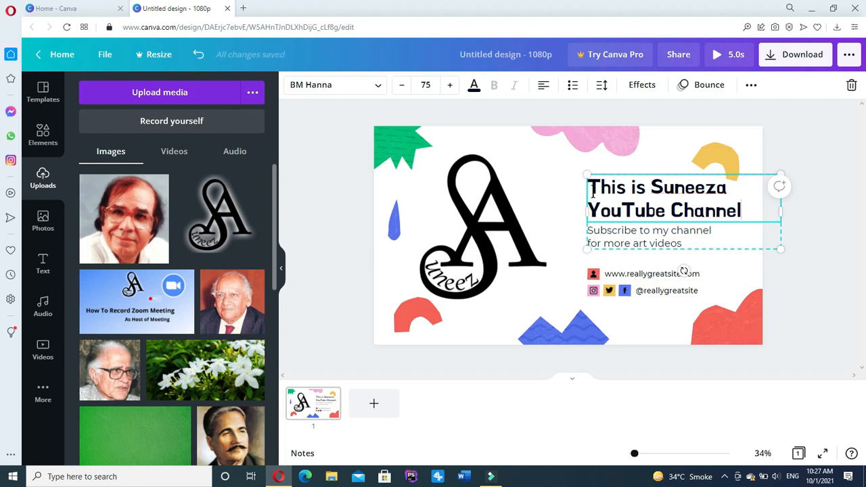
drag(616, 188, 569, 195)
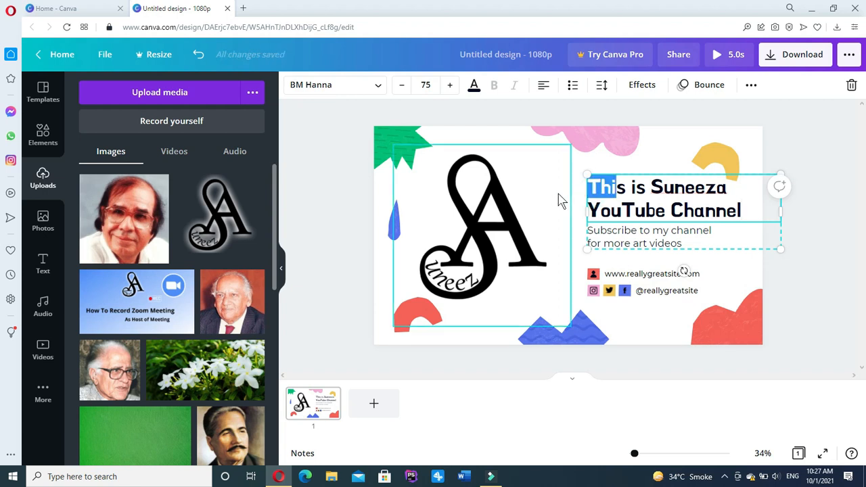
Shrink the logo slightly and shift the heading and subtitle block left and up.
click(518, 213)
drag(569, 144, 556, 158)
click(622, 212)
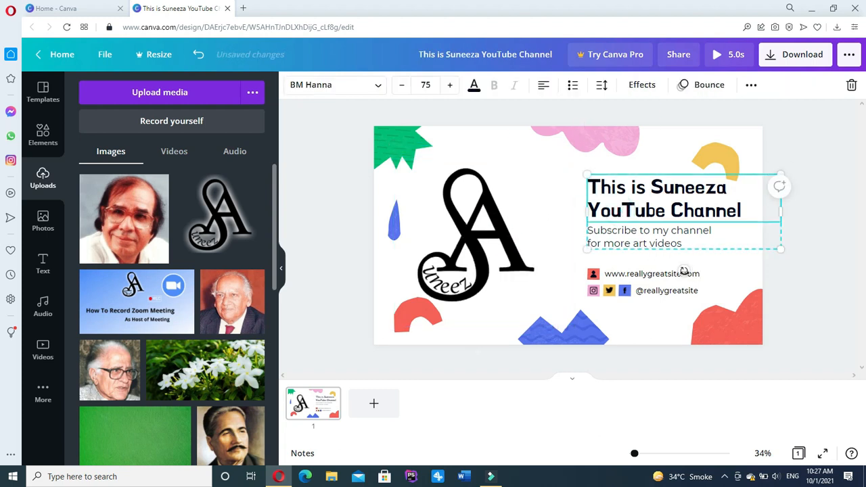
click(683, 247)
drag(662, 248, 646, 243)
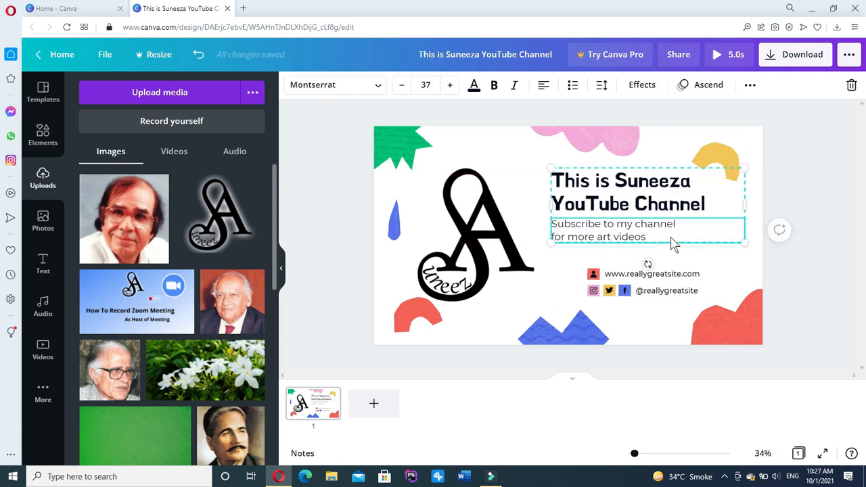
Replace the subtitle text with 'Like Share & Subscribe and Comment', then 'Must' on a new line.
double_click(649, 236)
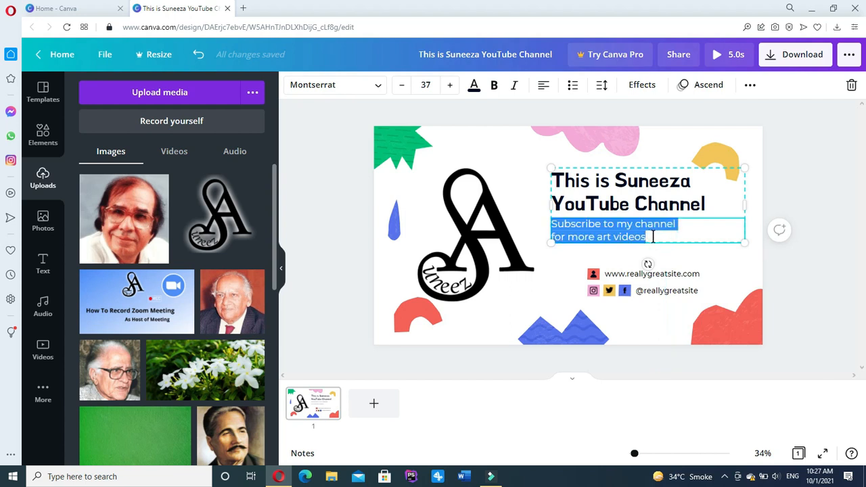
key(BackSpace)
text(Lik)
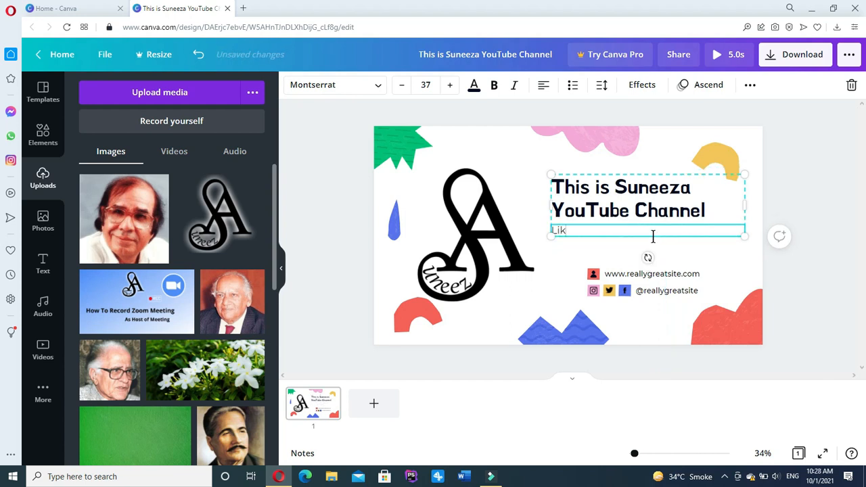
text(e Share & subscribe)
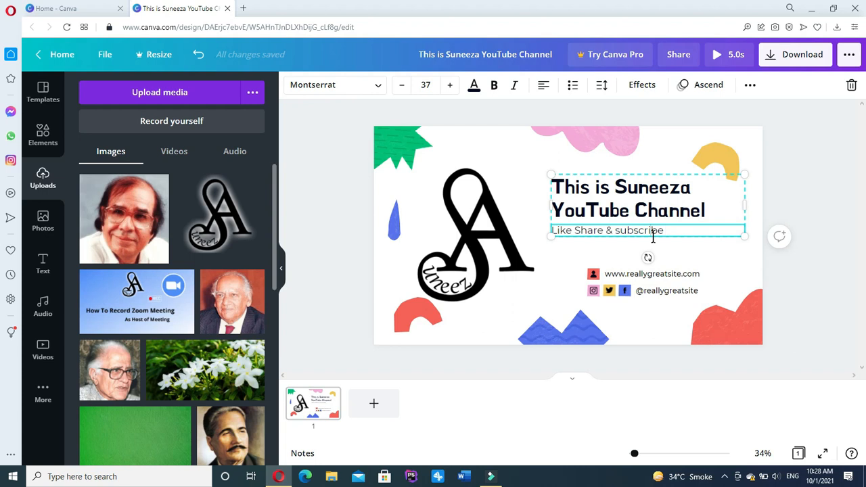
key(BackSpace)
text(Subscribe and Comment)
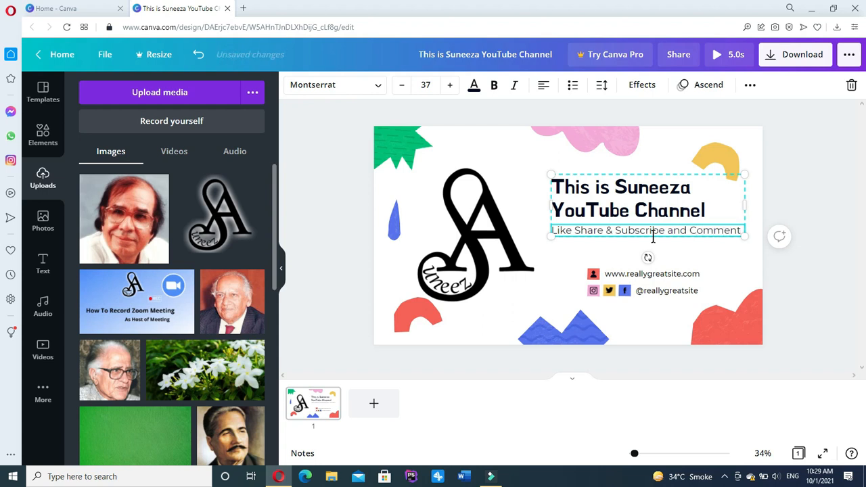
key(Return)
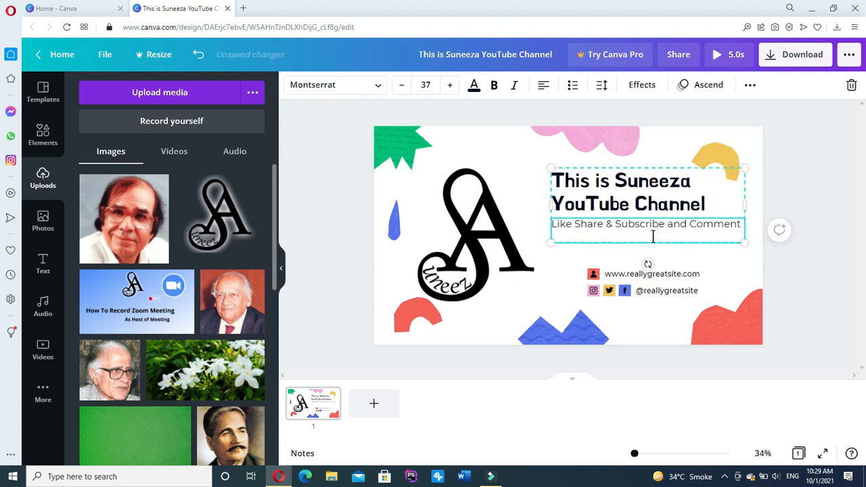
text(Must!)
Set the whole subtitle to font size 38 in italic.
drag(583, 237, 551, 223)
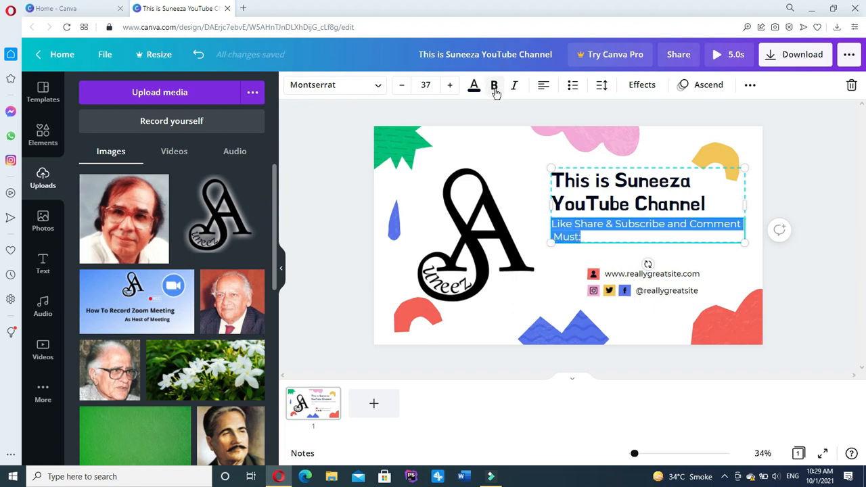
click(450, 85)
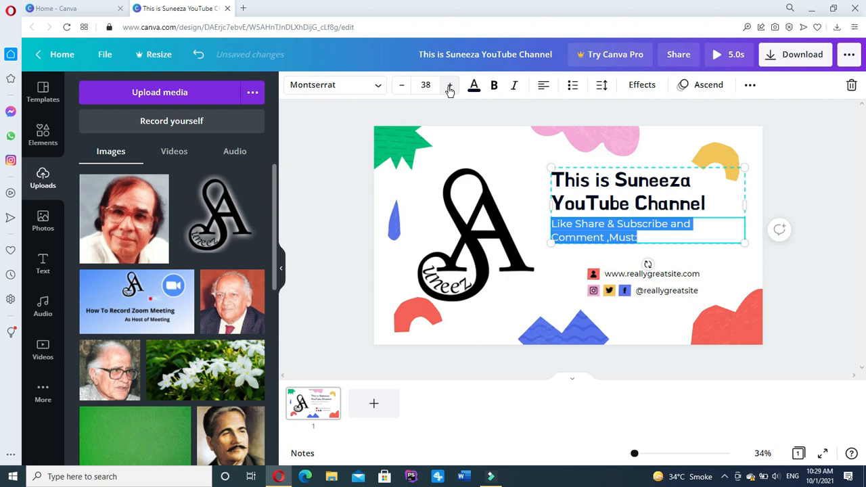
click(514, 86)
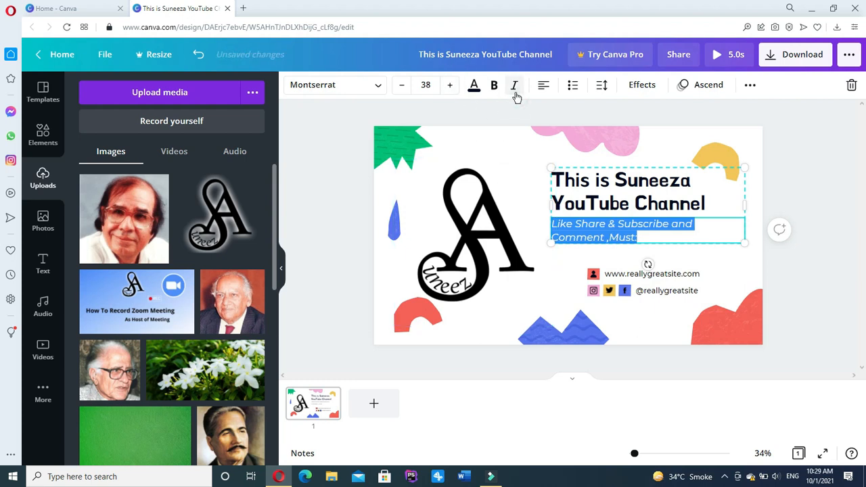
click(565, 286)
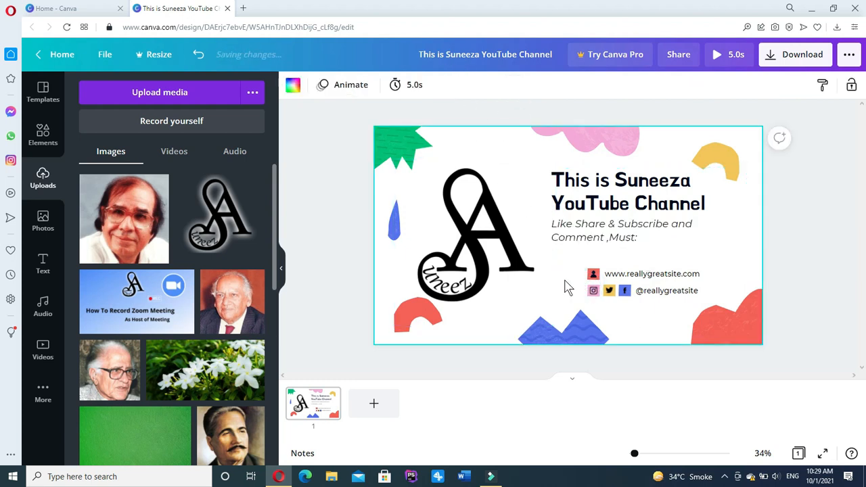
Shrink the A logo from its corner and nudge it slightly up-right.
click(499, 286)
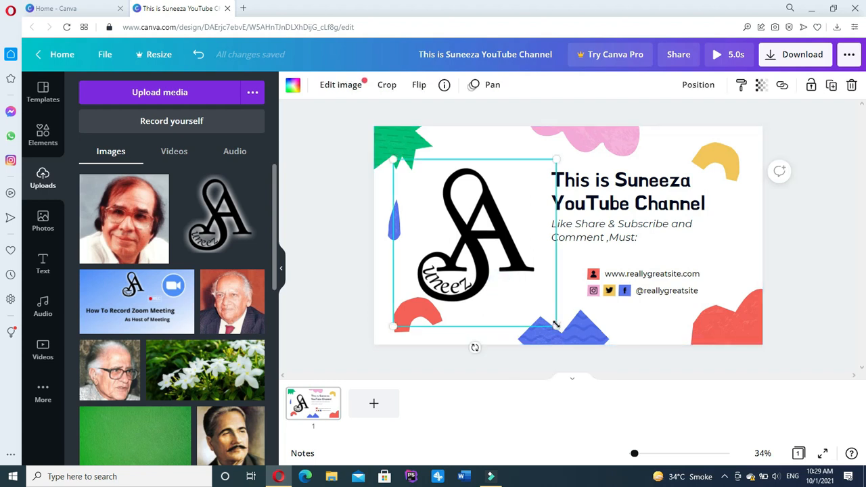
drag(554, 323, 524, 295)
drag(508, 236, 516, 226)
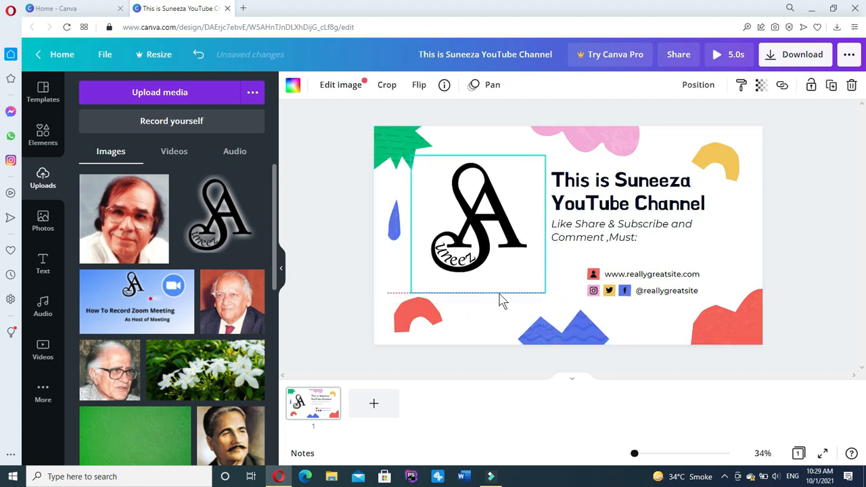
click(457, 363)
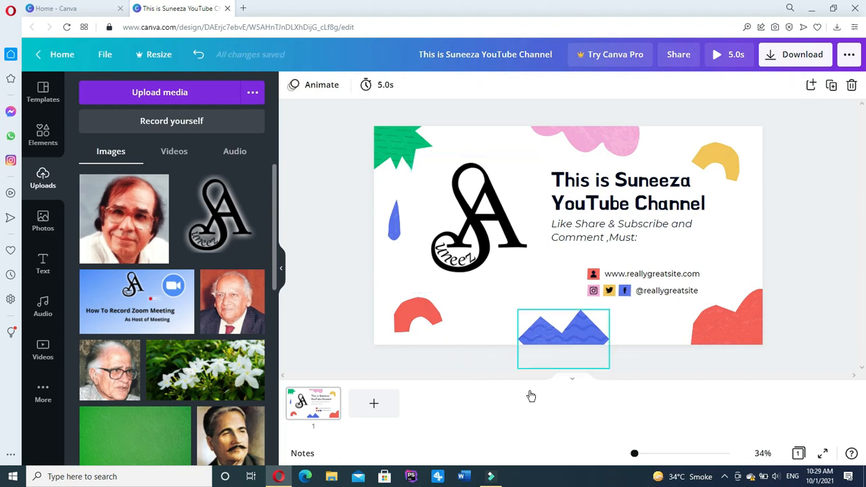
Move the title slightly right and down, then select all its text.
click(615, 204)
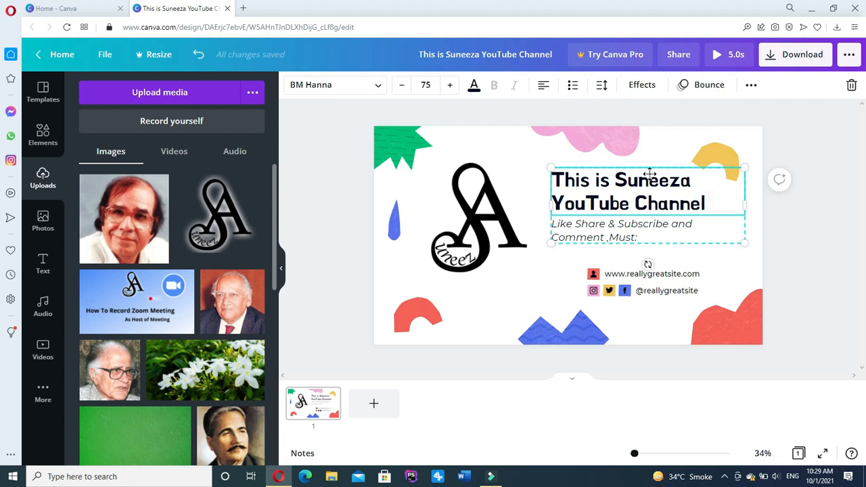
drag(710, 198, 692, 210)
double_click(715, 212)
drag(644, 193, 557, 187)
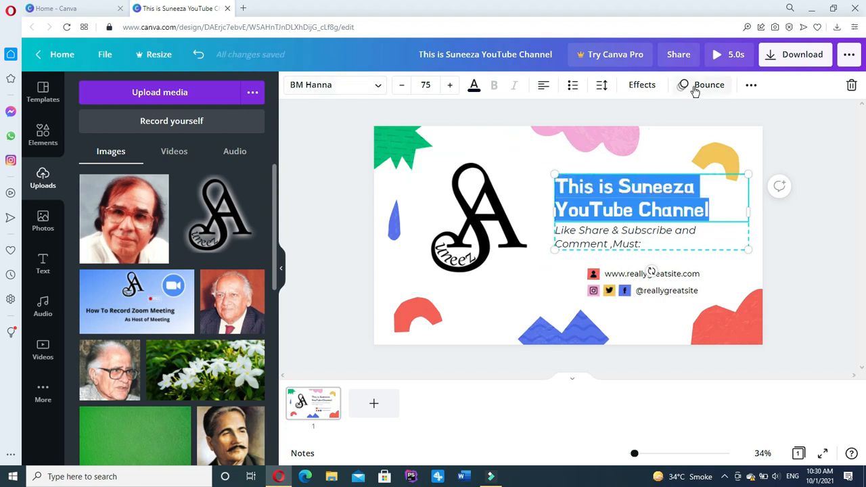
Try Curve, Neon and Splice effects on the title, then reset Style and Shape to None.
click(646, 86)
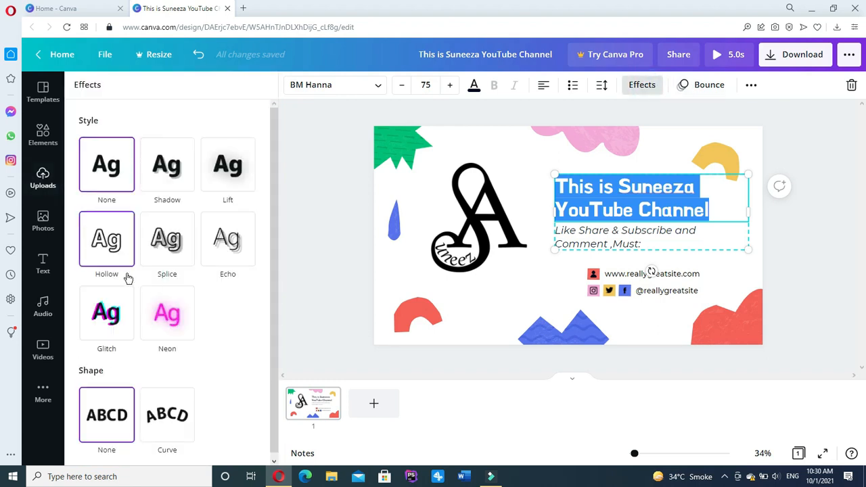
click(108, 424)
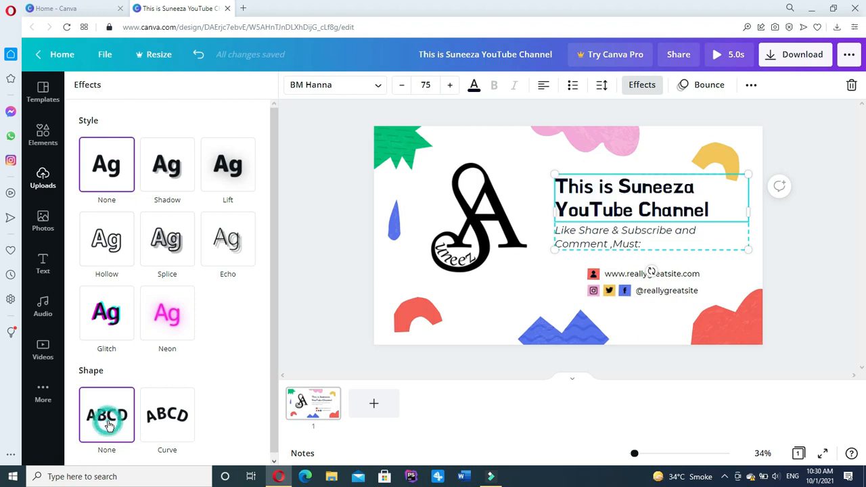
click(172, 422)
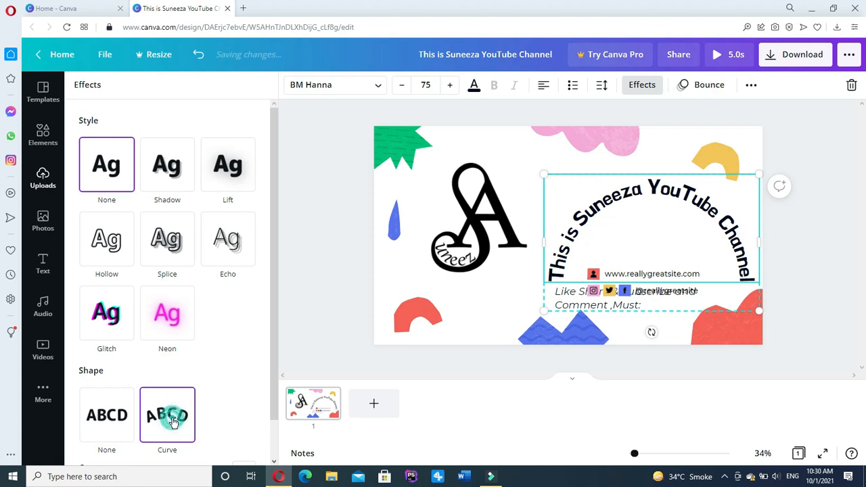
click(167, 325)
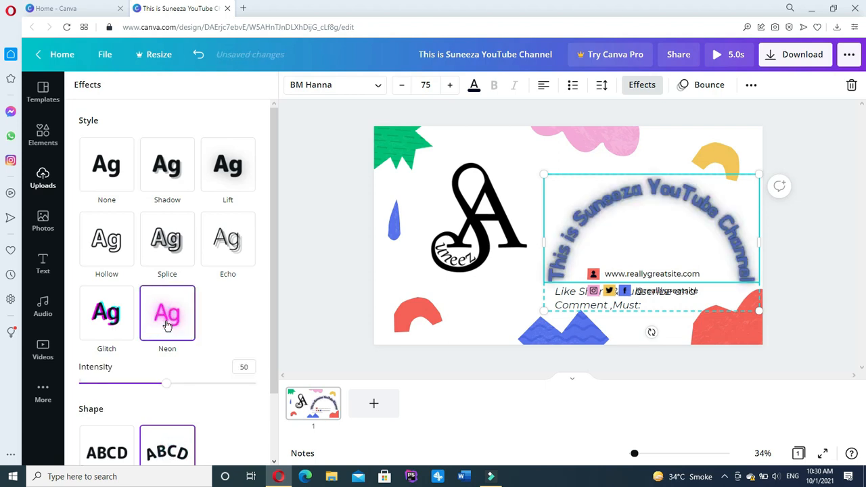
click(160, 234)
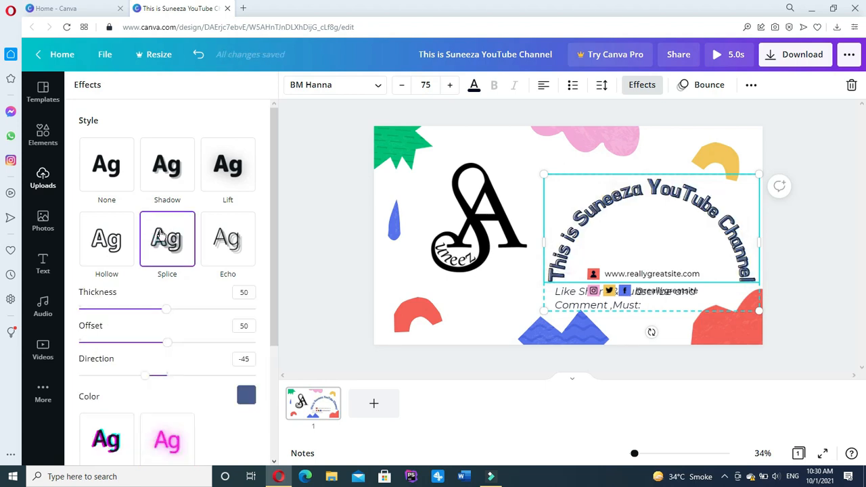
click(106, 179)
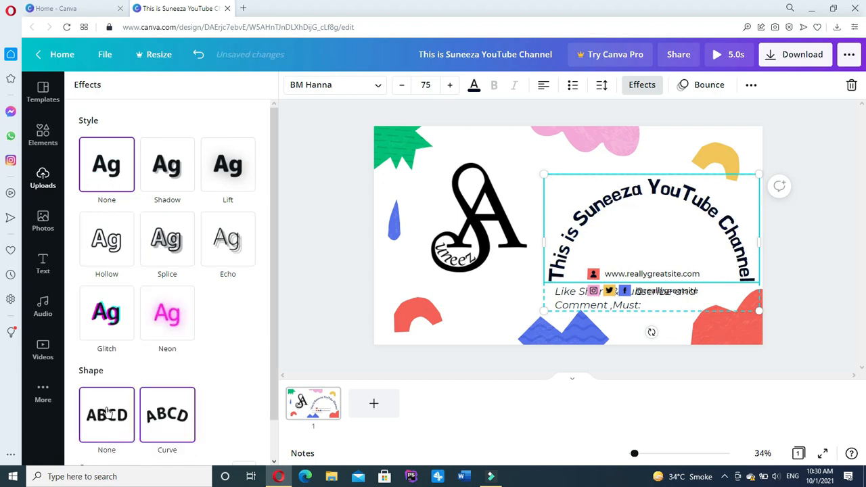
click(106, 411)
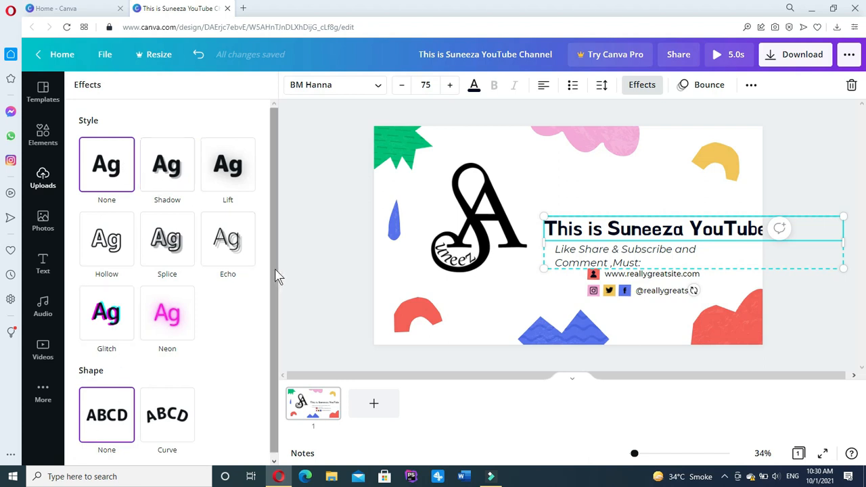
Narrow the title so 'YouTube Channel' wraps to a second line, and move the text block right beside the logo.
scroll(277, 298, down, 1)
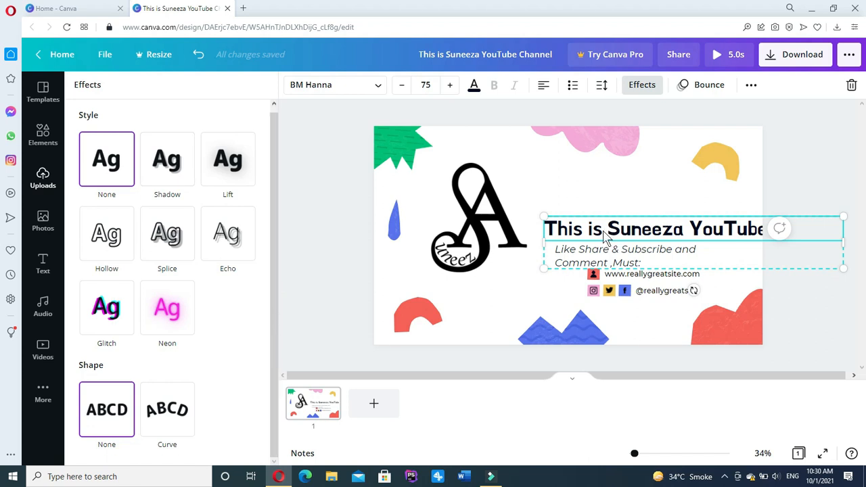
drag(603, 231, 589, 196)
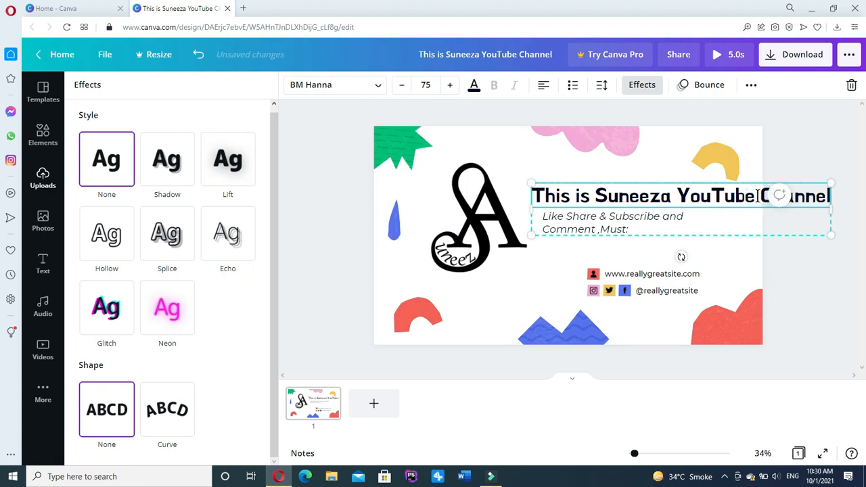
drag(756, 196, 757, 195)
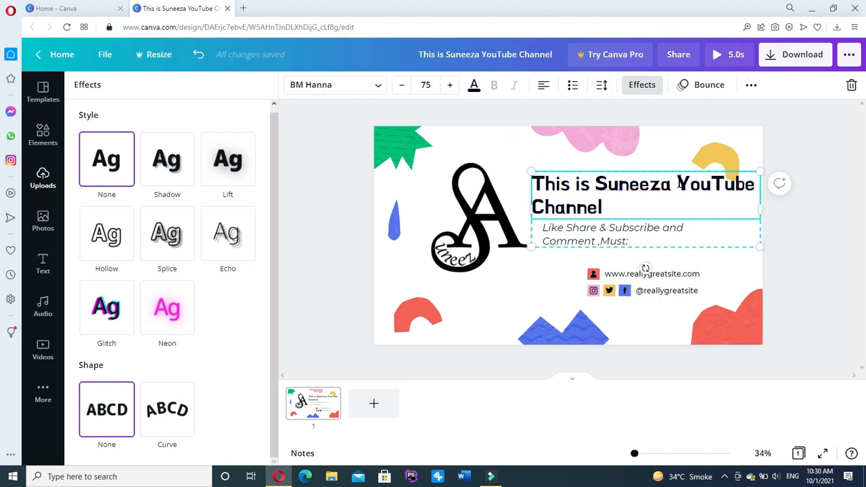
click(656, 224)
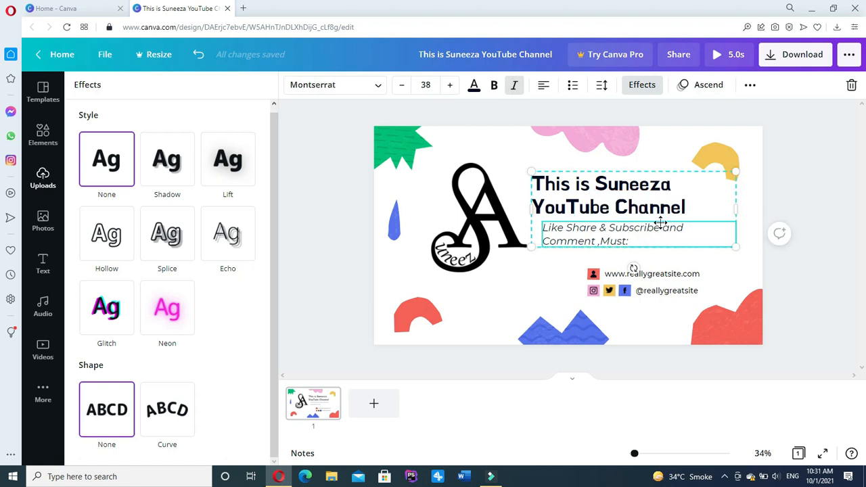
click(706, 186)
drag(708, 191, 721, 188)
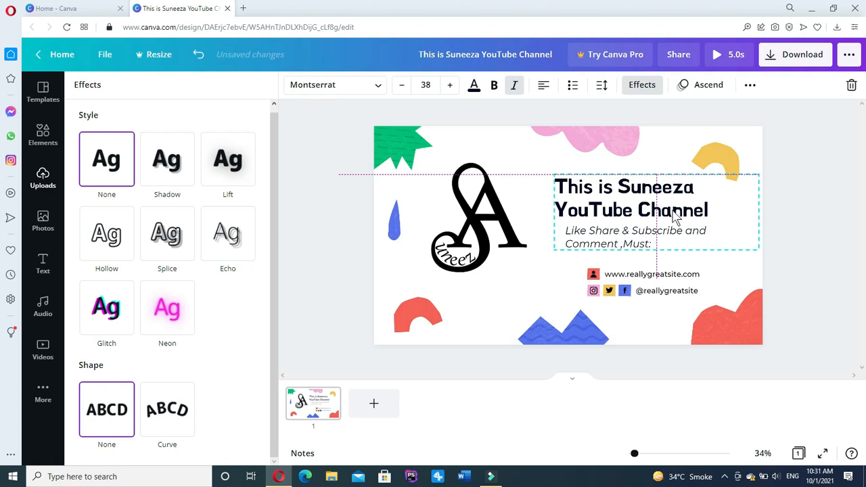
click(499, 292)
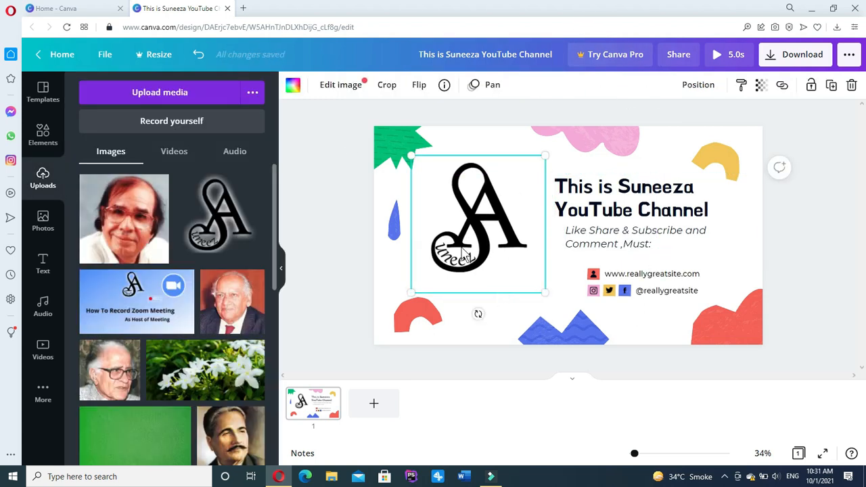
Apply the Pan page animation to the whole channel-intro slide.
click(472, 148)
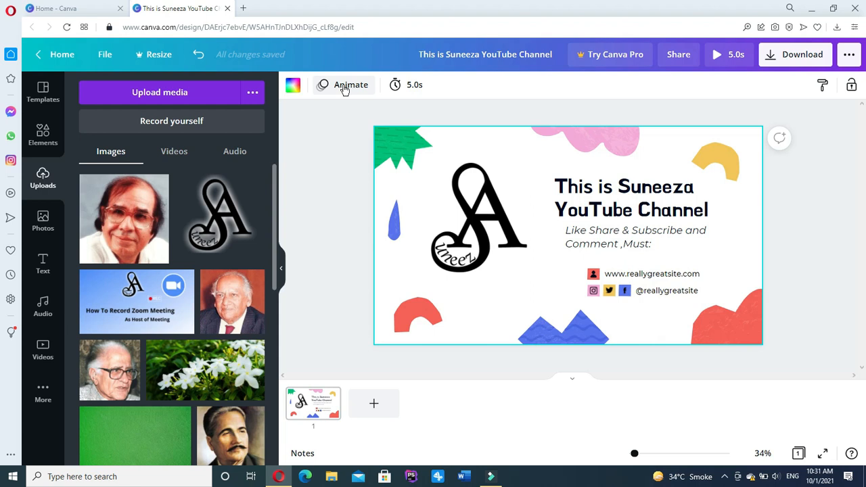
click(344, 86)
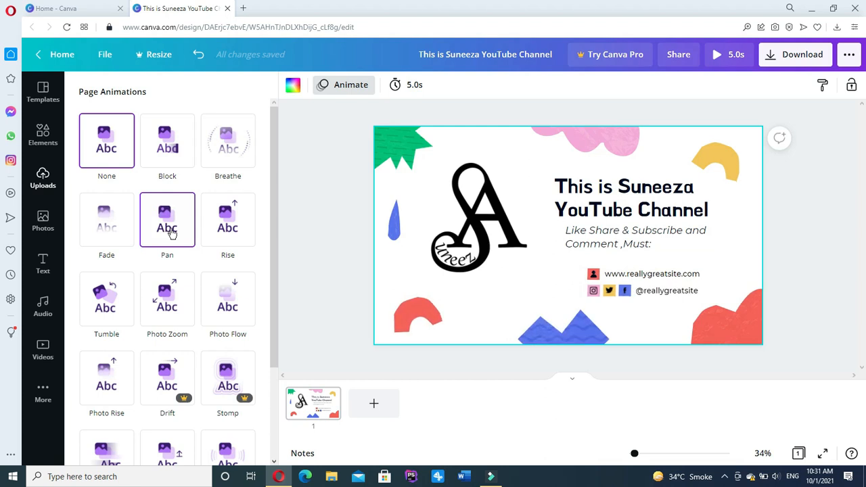
click(171, 233)
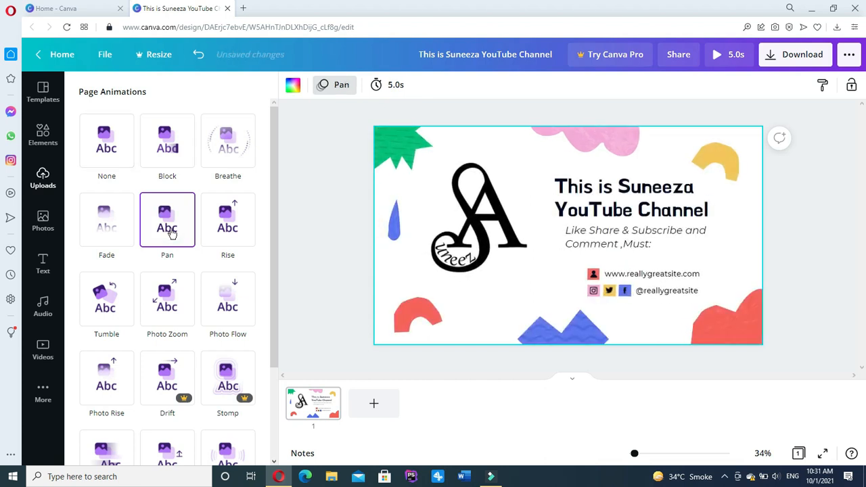
click(676, 292)
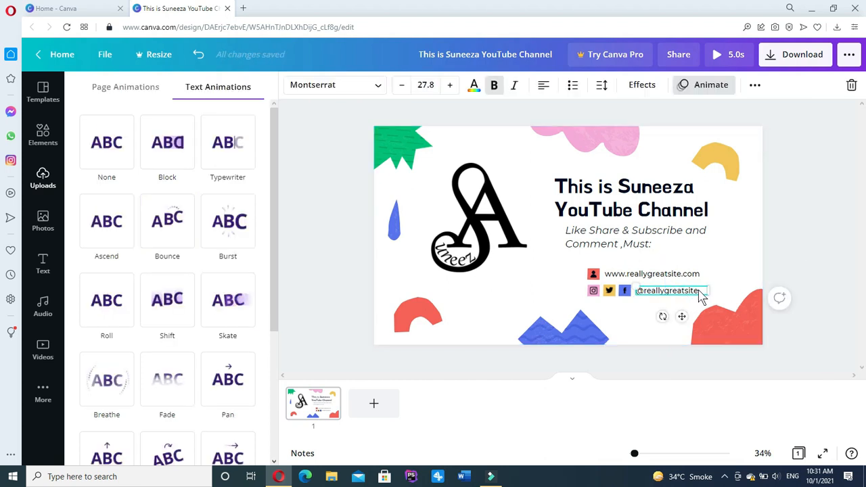
double_click(699, 293)
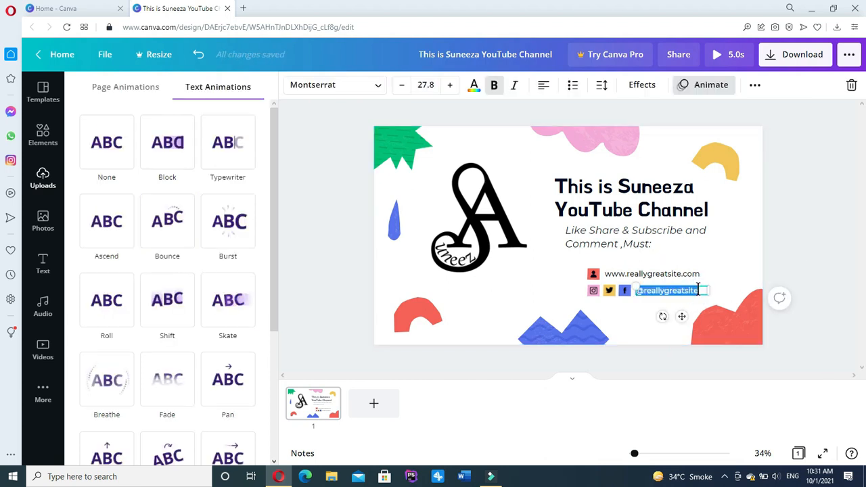
key(BackSpace)
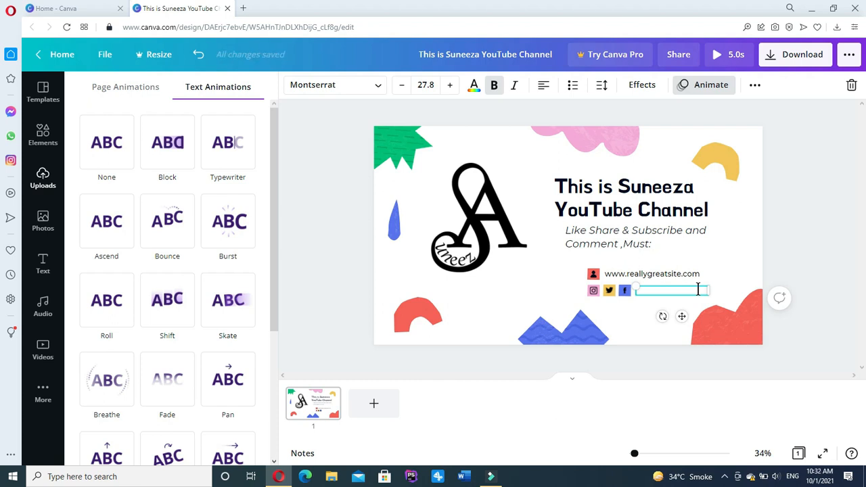
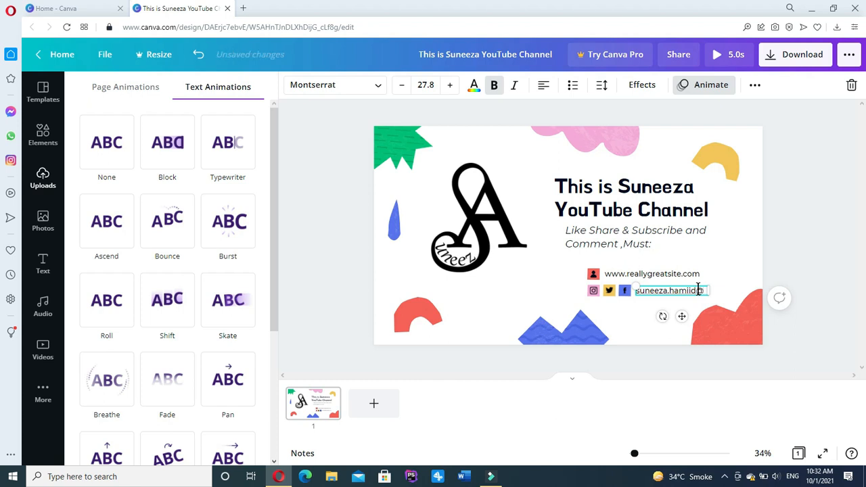
click(684, 275)
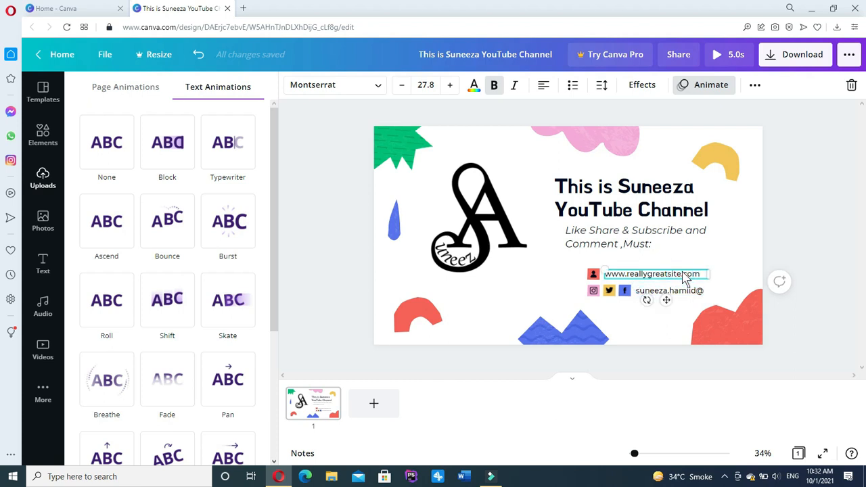
double_click(681, 275)
click(680, 273)
key(BackSpace)
key(BackSpace)
key(BackSpace)
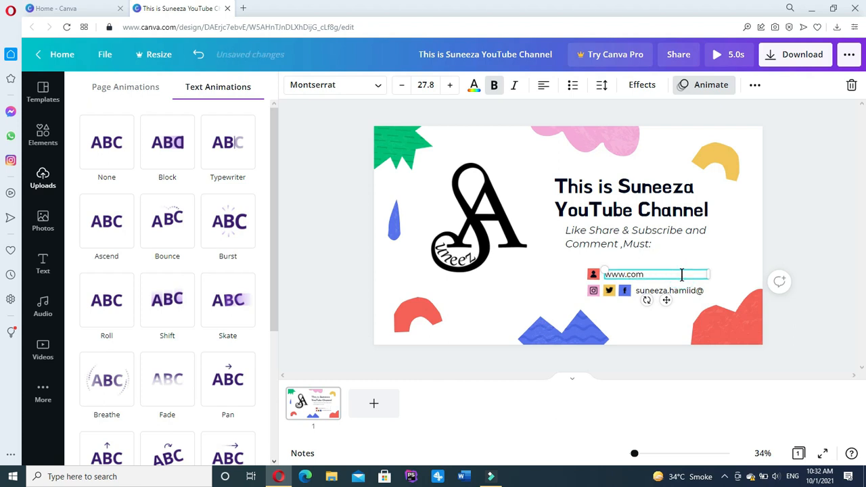
text(yousitename.)
click(547, 292)
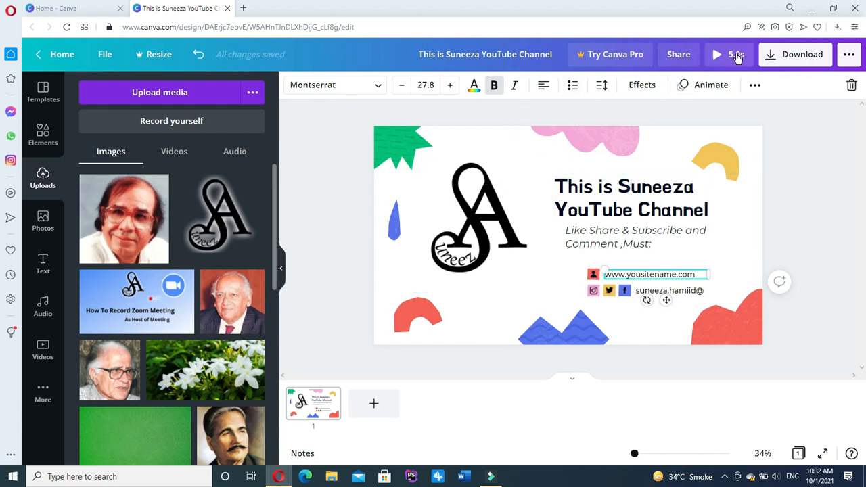
Lengthen the slide duration from 5.0 to 10.5 seconds.
click(461, 140)
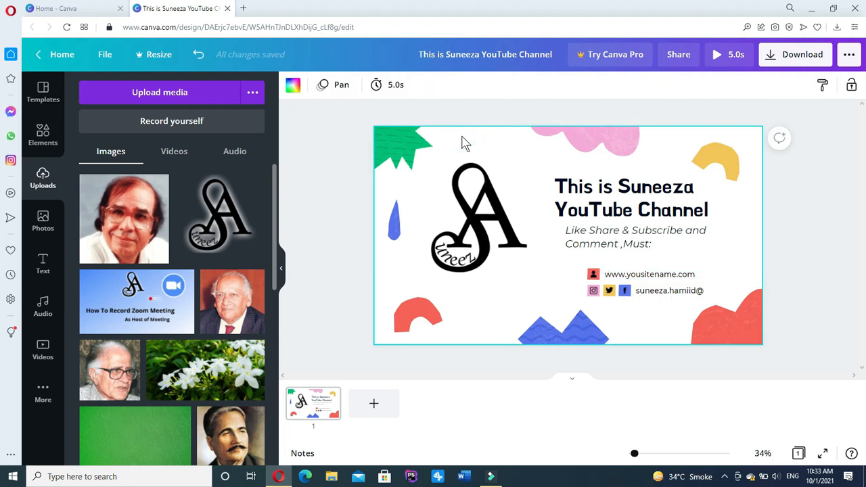
click(380, 87)
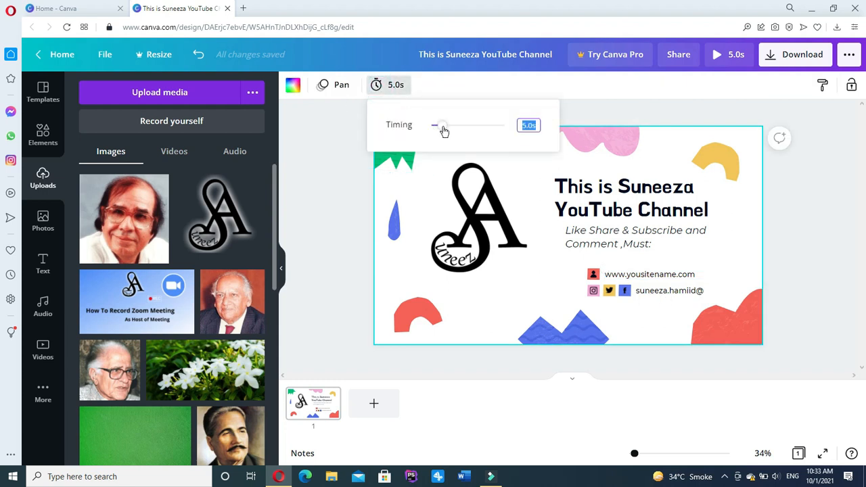
drag(440, 127, 456, 127)
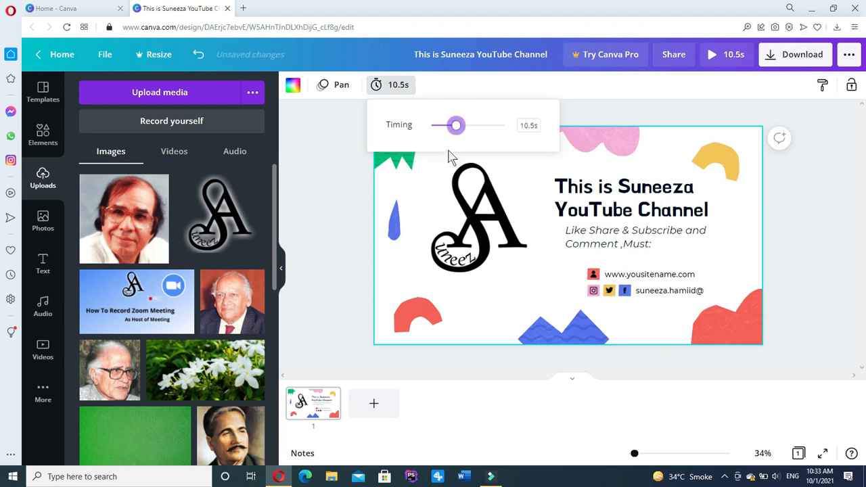
Preview the whole design full screen, then return to the editor.
click(499, 276)
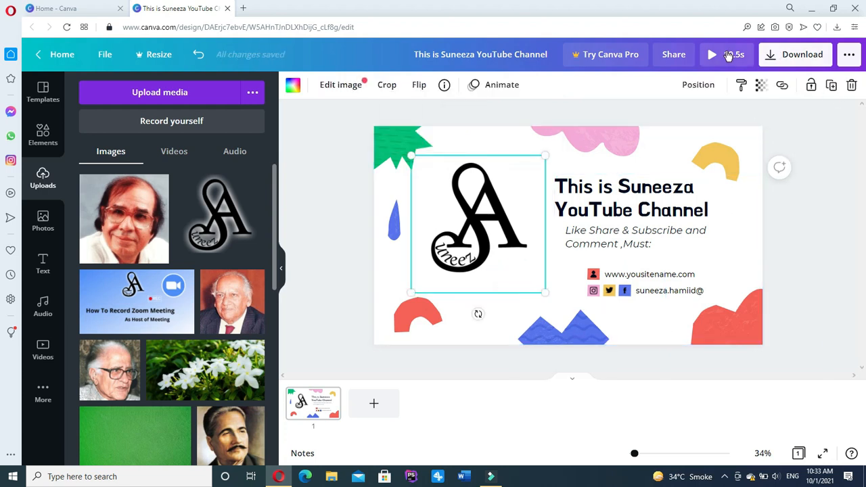
click(729, 59)
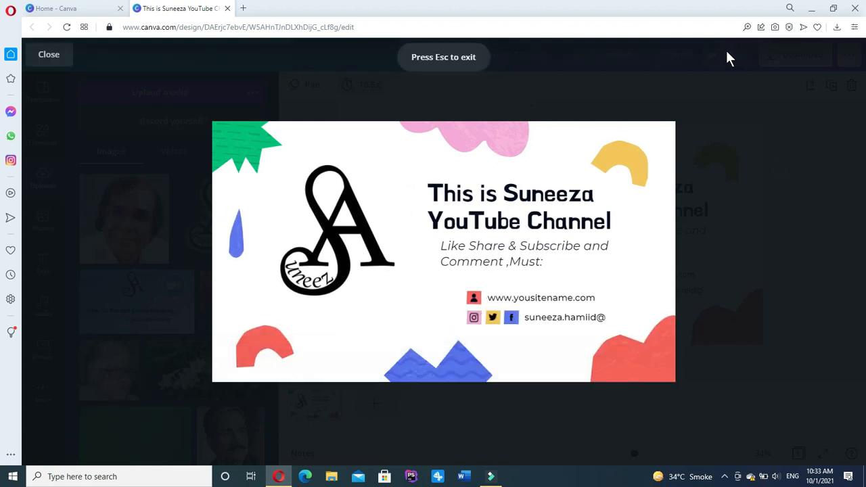
click(54, 57)
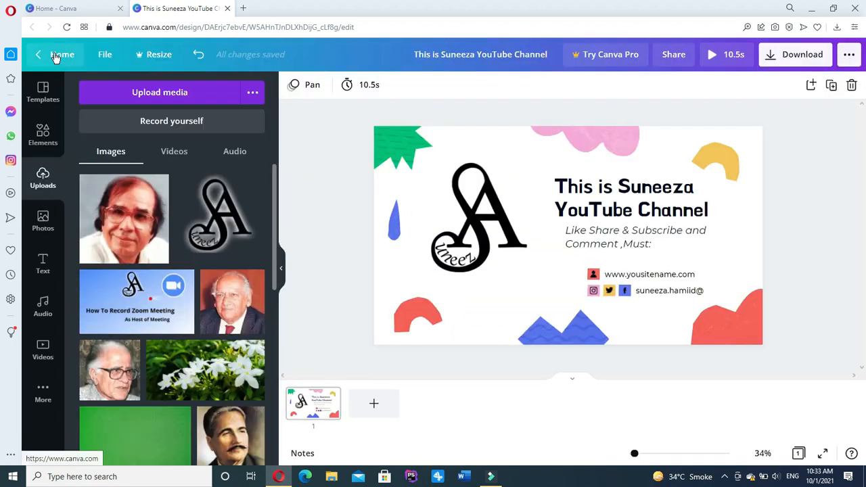
click(476, 215)
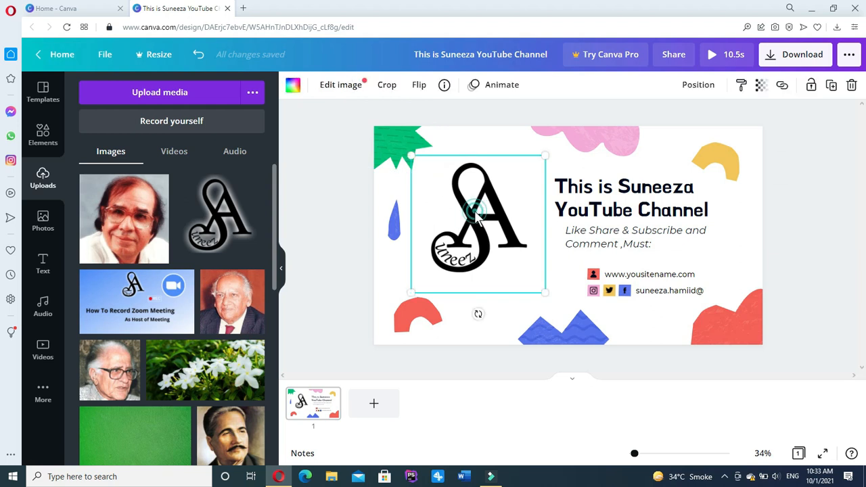
Give the SA logo the Breathe photo animation after trying Photo Zoom.
click(501, 86)
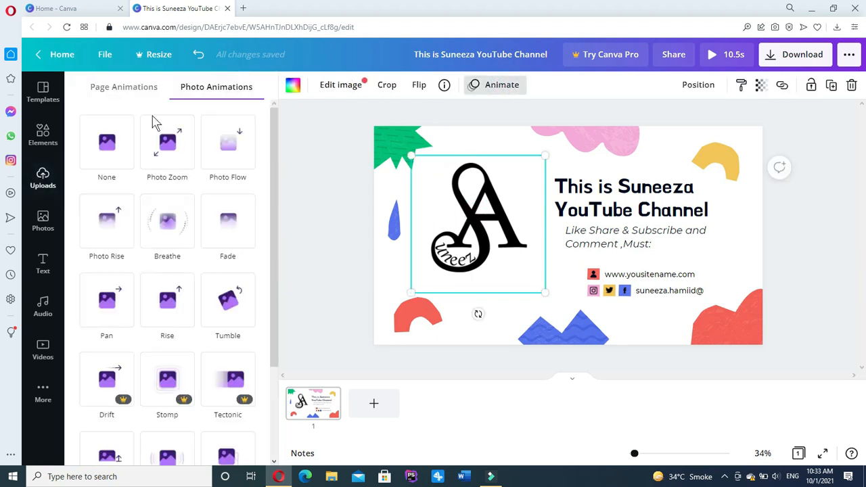
click(169, 146)
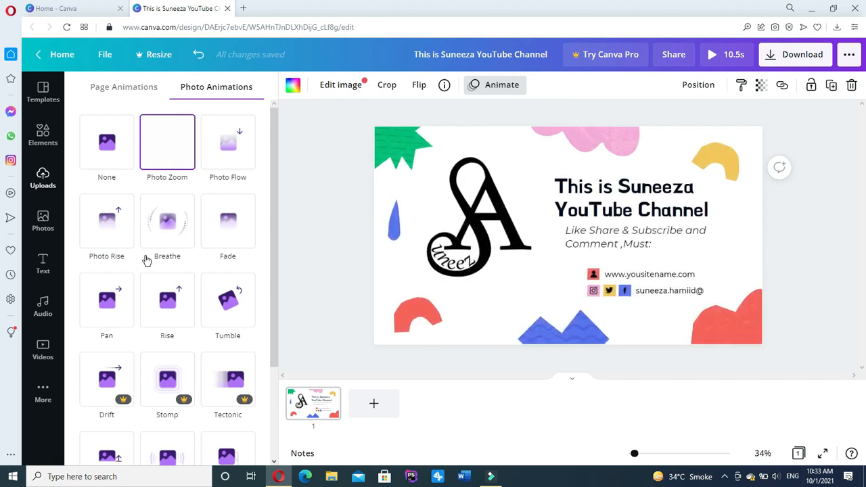
click(156, 230)
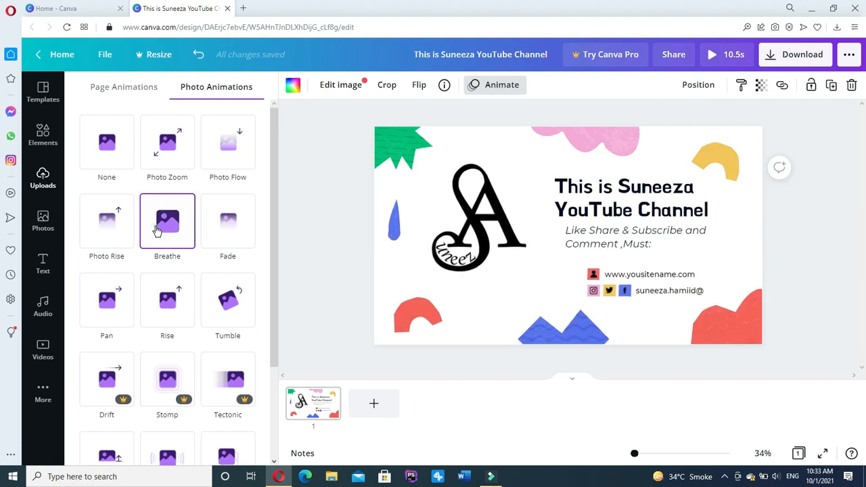
click(156, 230)
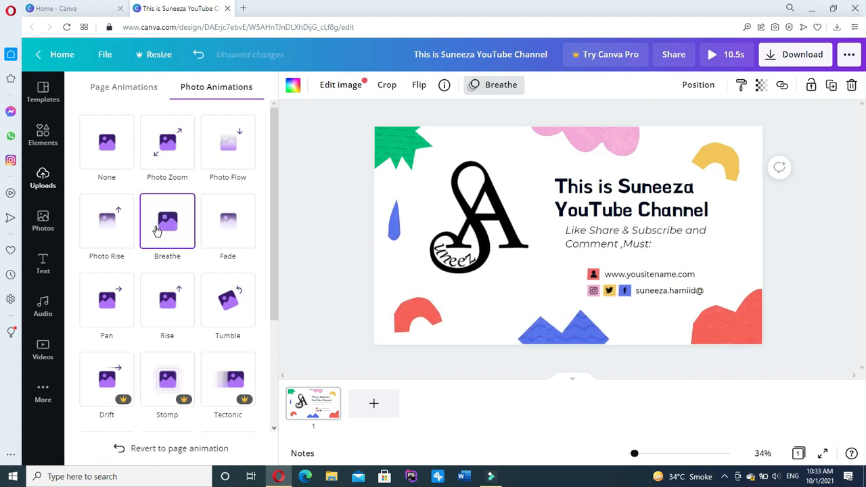
click(629, 206)
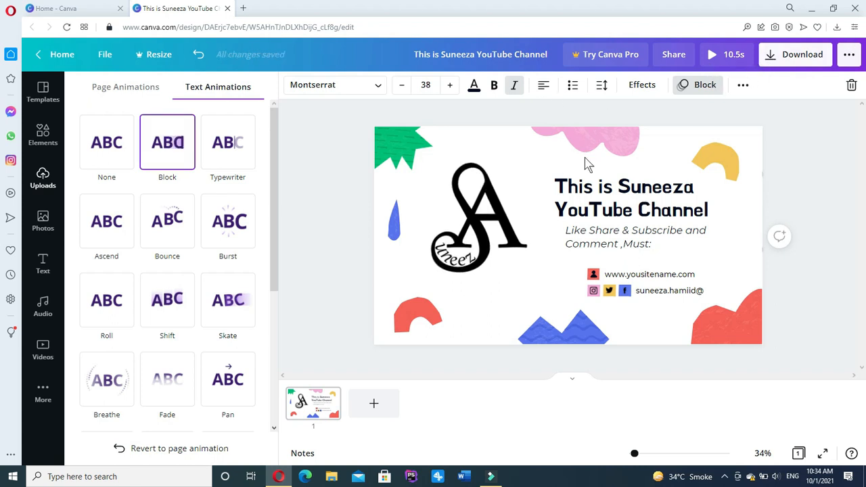
key(Escape)
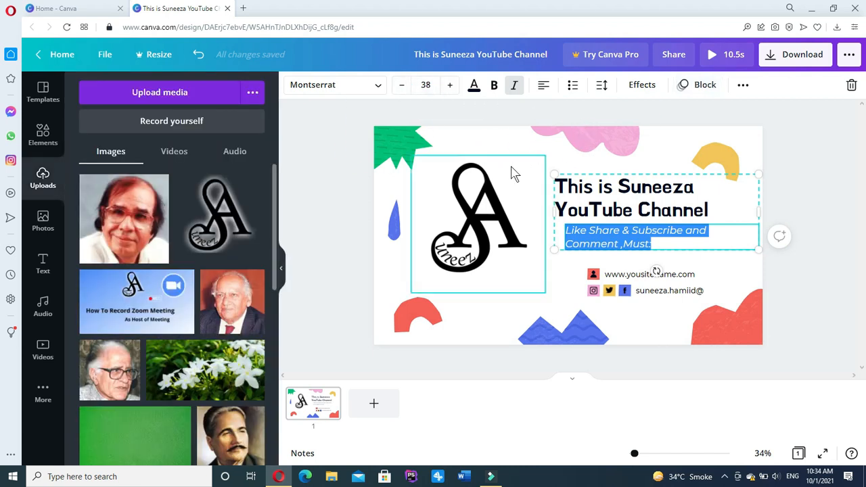
click(482, 144)
Shorten the slide from 10.5 to 10.0 seconds with the timing slider.
click(388, 86)
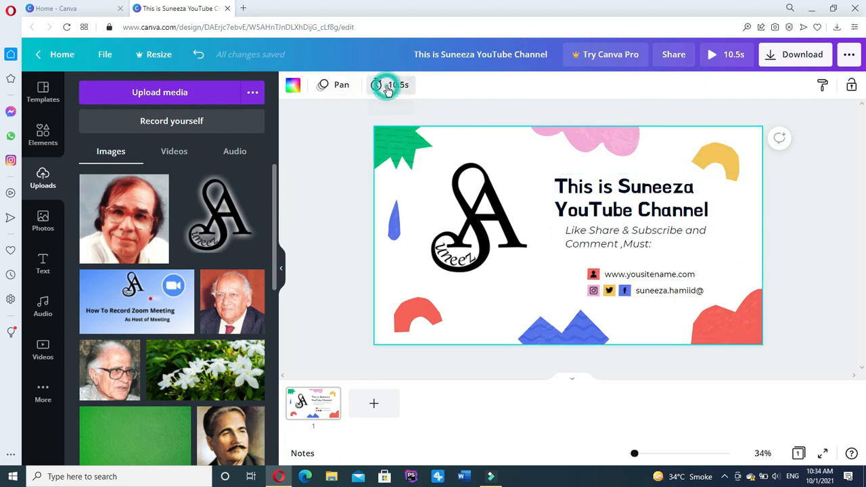
drag(455, 130, 456, 130)
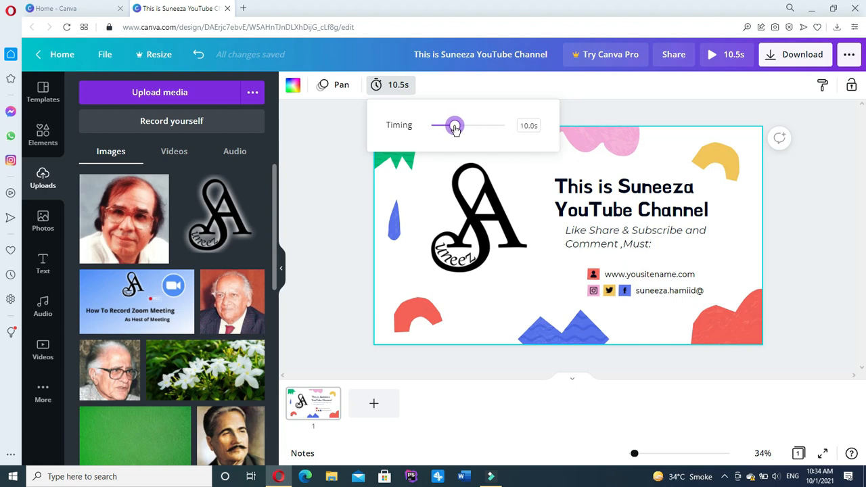
click(682, 101)
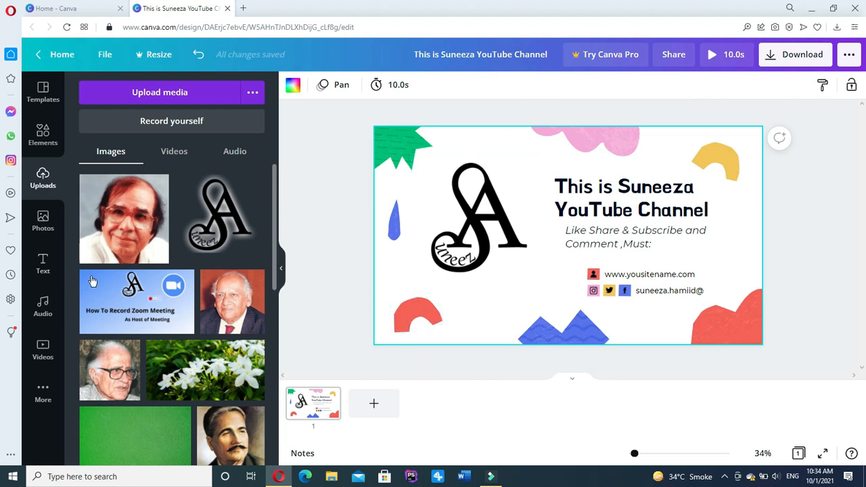
Add the Happy Whistling Ukulele track, raise system volume to 60, and play full screen.
click(43, 308)
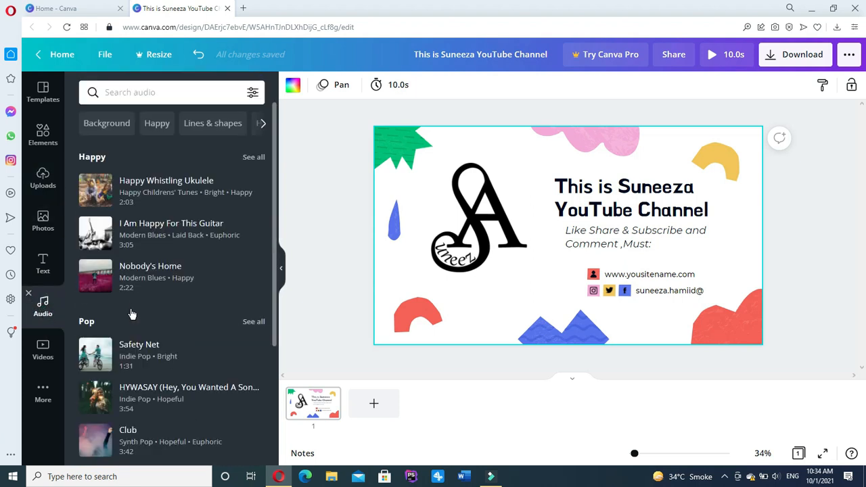
click(113, 191)
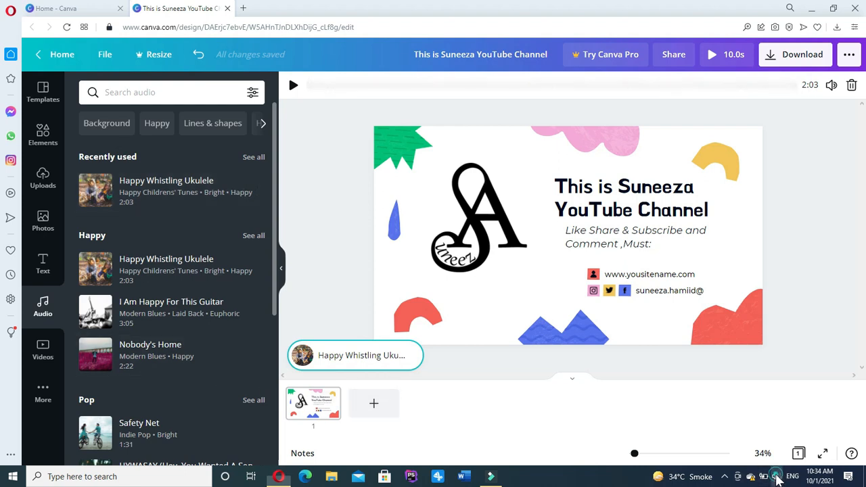
click(776, 476)
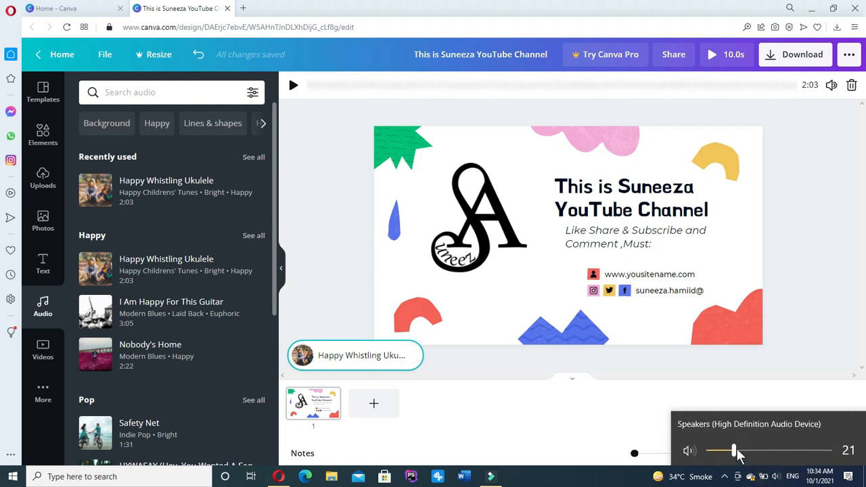
drag(735, 454, 781, 451)
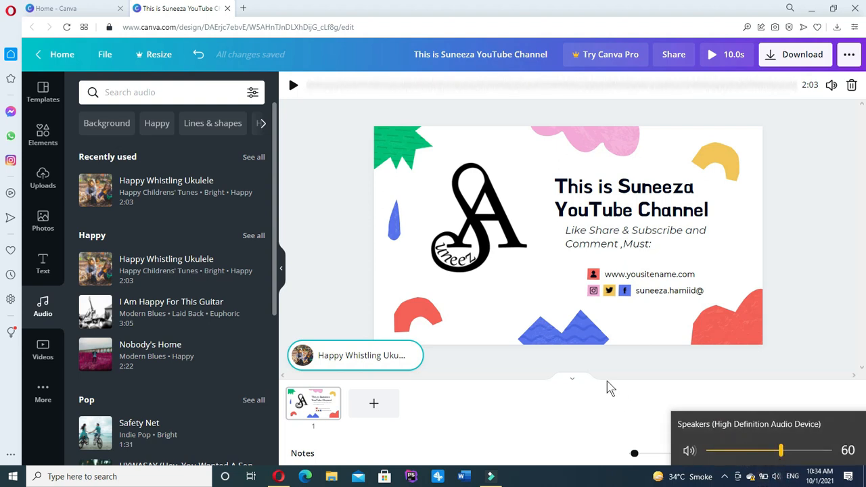
click(363, 357)
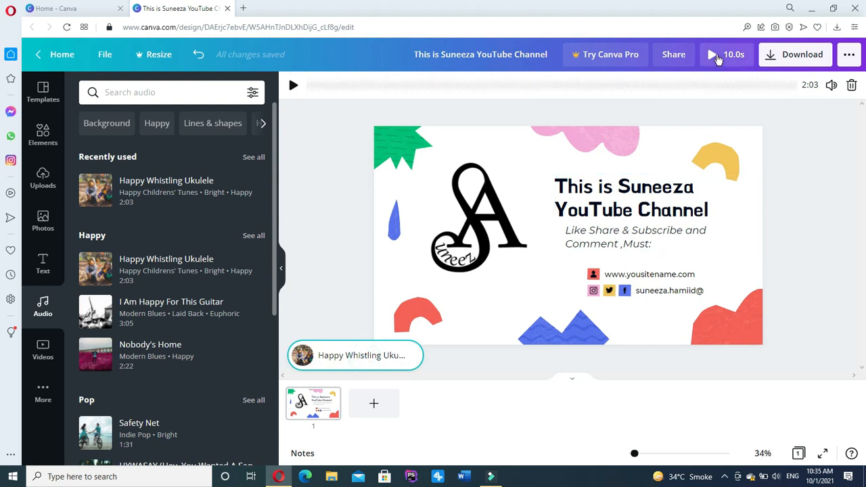
click(716, 57)
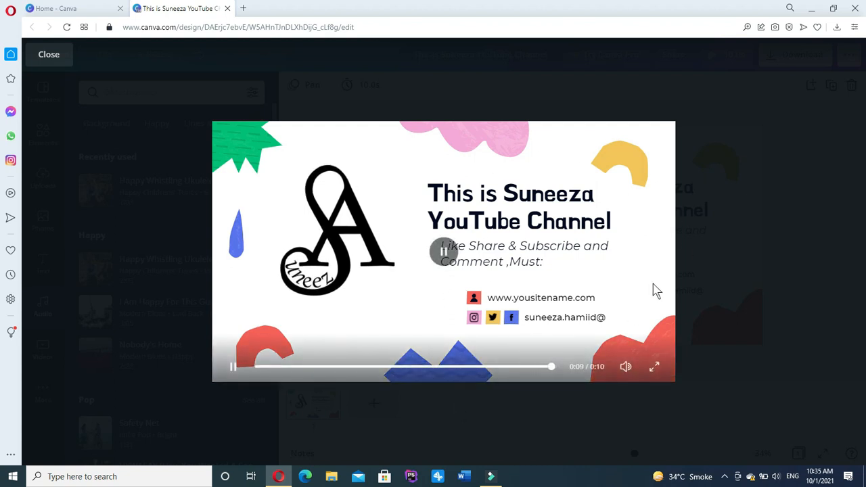
Exit the full-screen preview back to the editor.
click(53, 53)
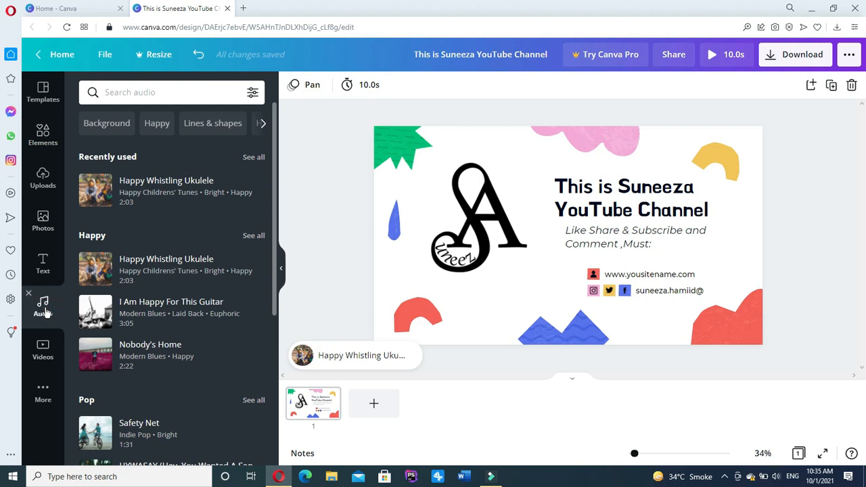
Upload the Blast From The Past MP3 from the Downloads folder.
click(44, 173)
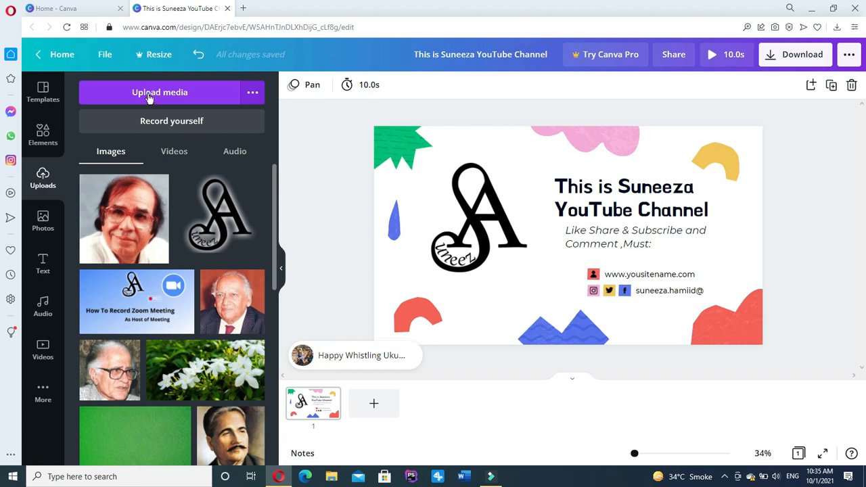
click(149, 98)
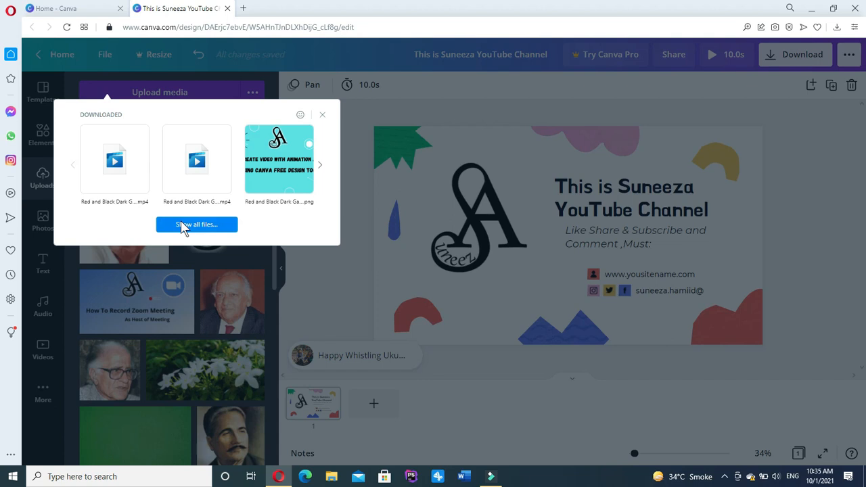
click(183, 226)
click(182, 226)
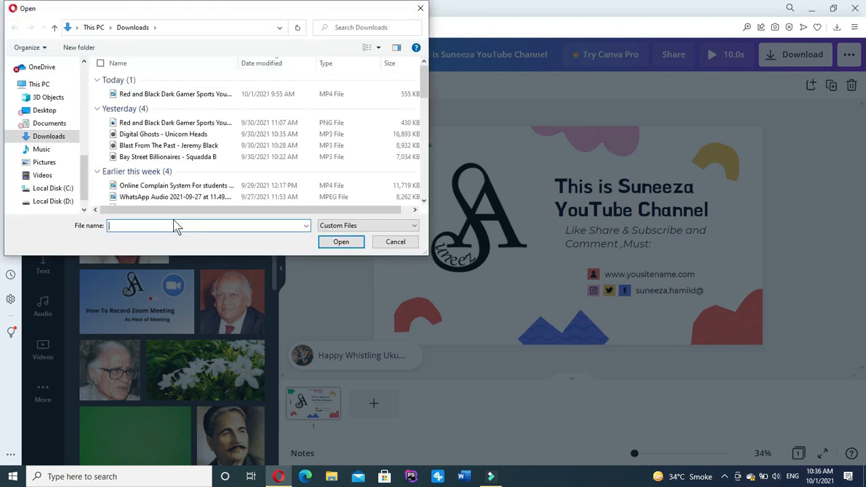
click(148, 150)
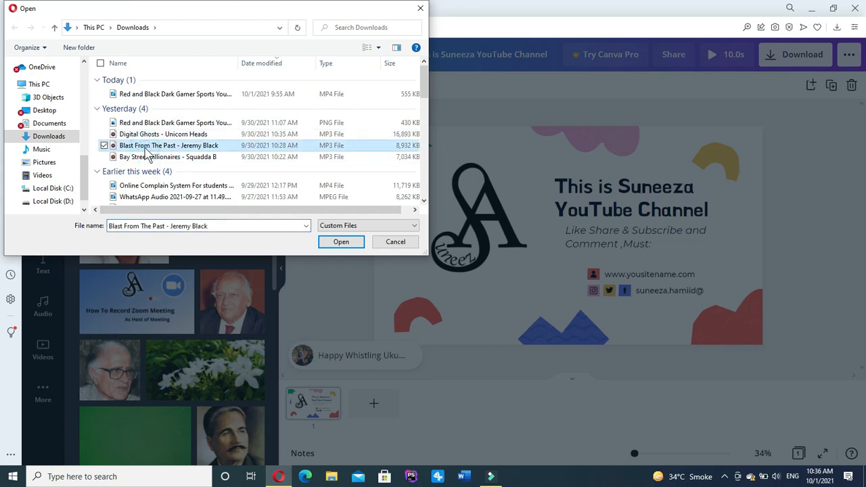
click(340, 242)
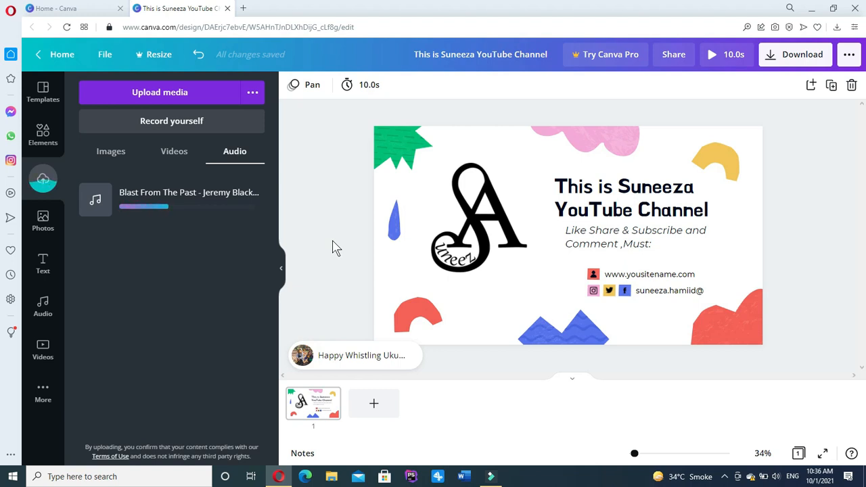
Delete the Happy Whistling Ukulele track, undoing the accidental loss of slide content.
click(359, 355)
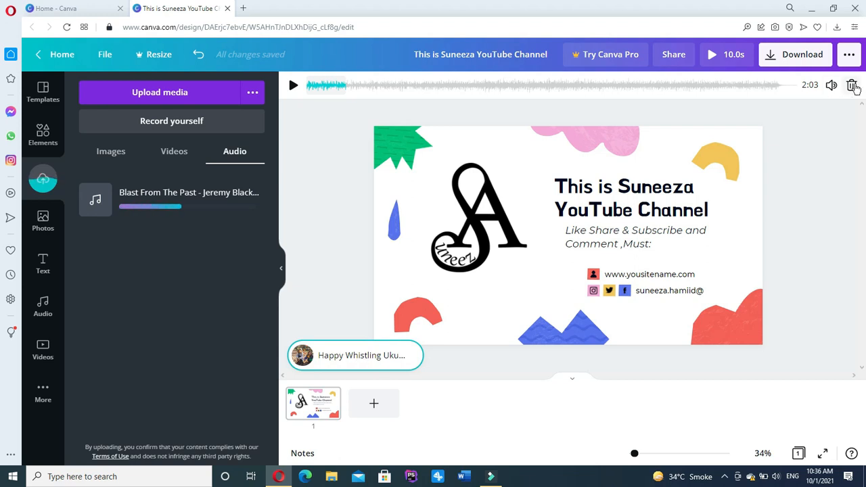
click(851, 85)
key(ctrl+z)
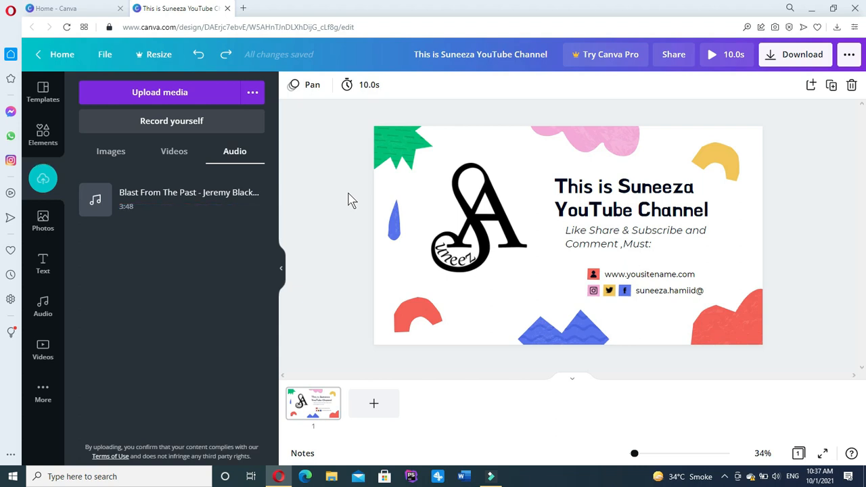
Add the uploaded Blast From The Past track, test its playback, and start the preview.
click(94, 201)
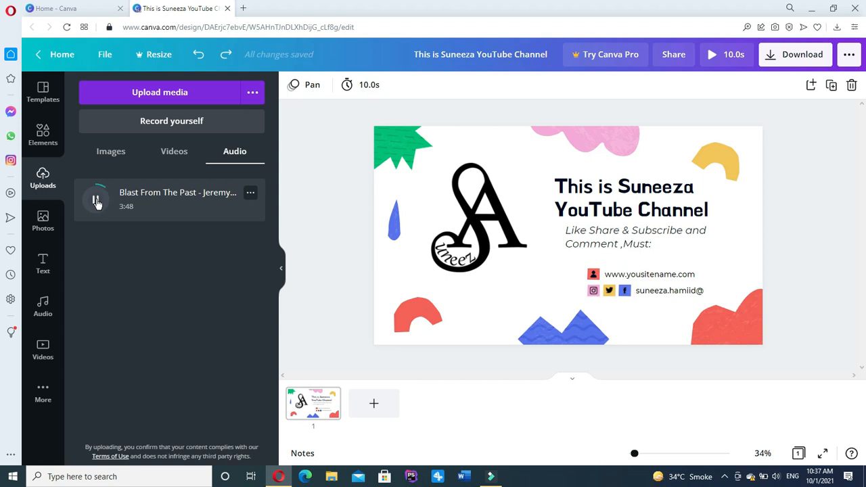
drag(96, 202, 330, 357)
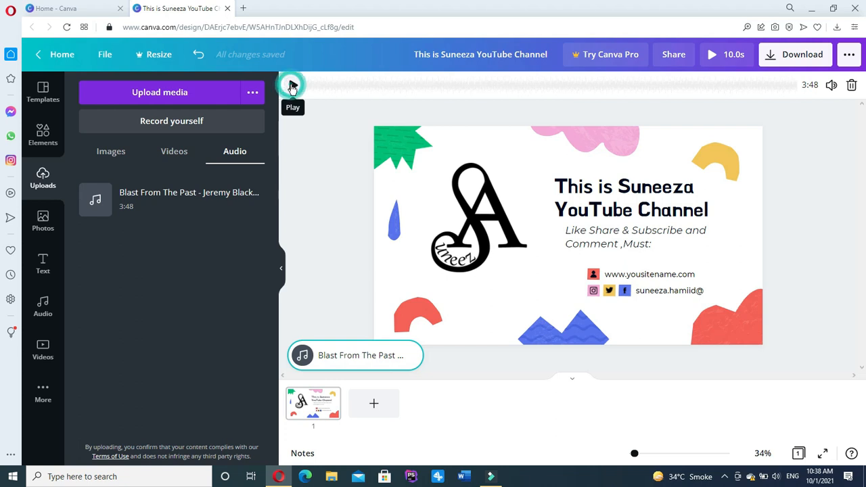
click(292, 86)
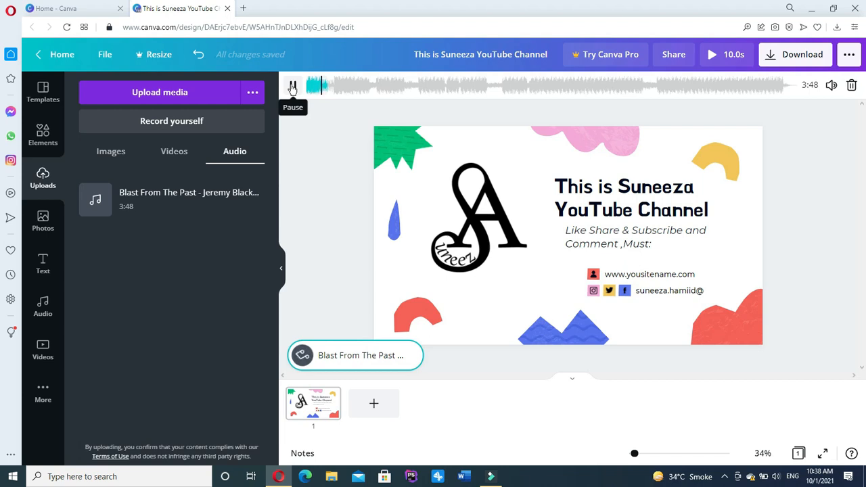
click(806, 88)
click(296, 85)
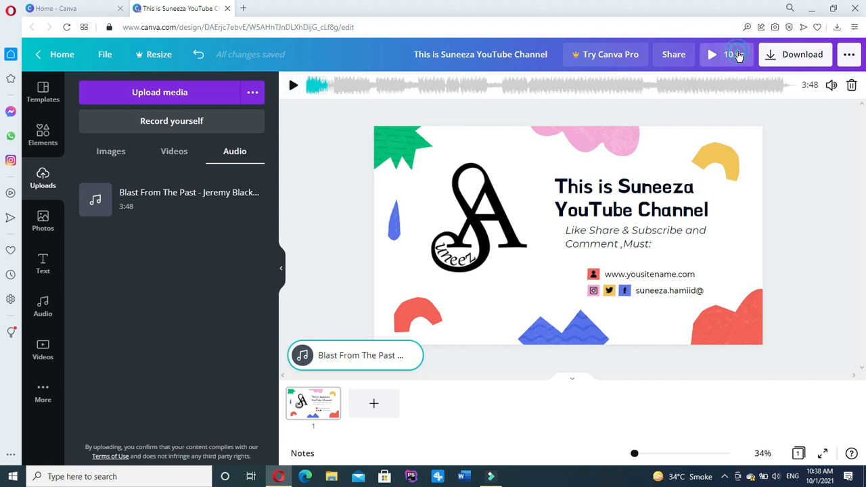
click(737, 56)
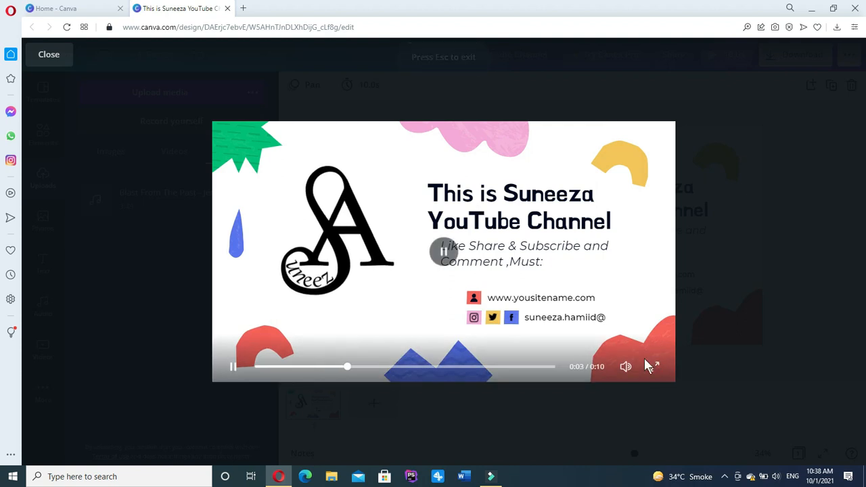
Watch the preview with sound unmuted and replayed from the start, then close it.
mouse_move(627, 371)
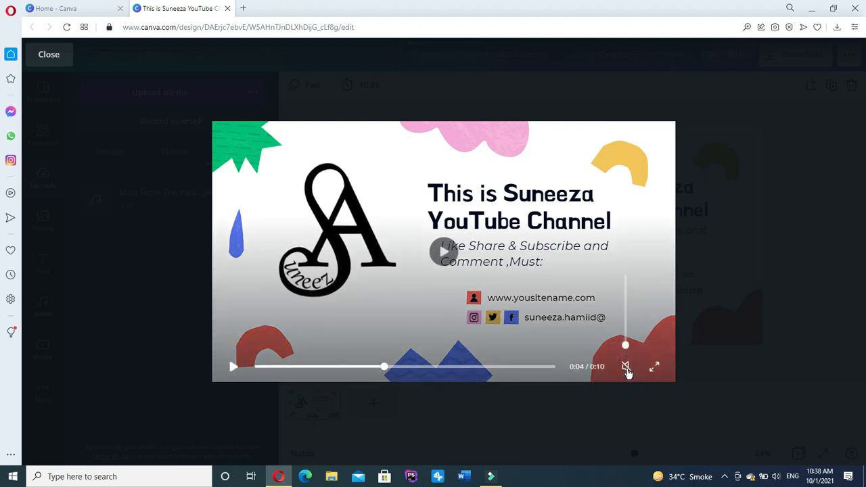
click(626, 368)
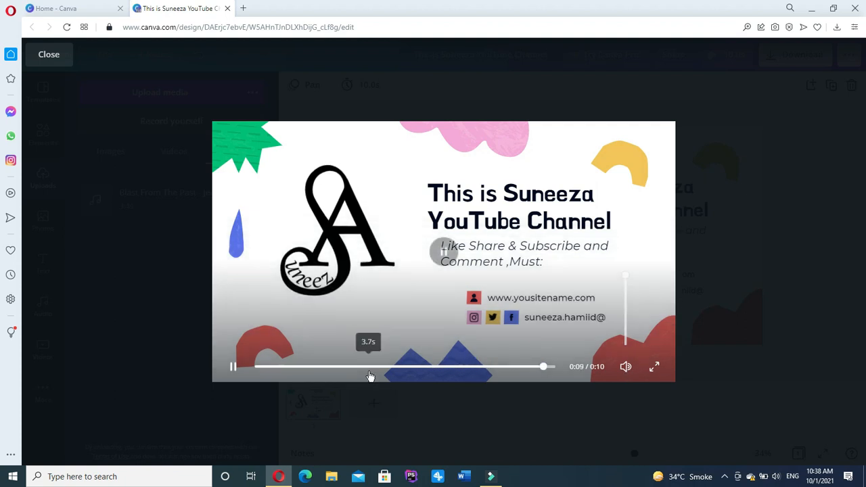
click(233, 369)
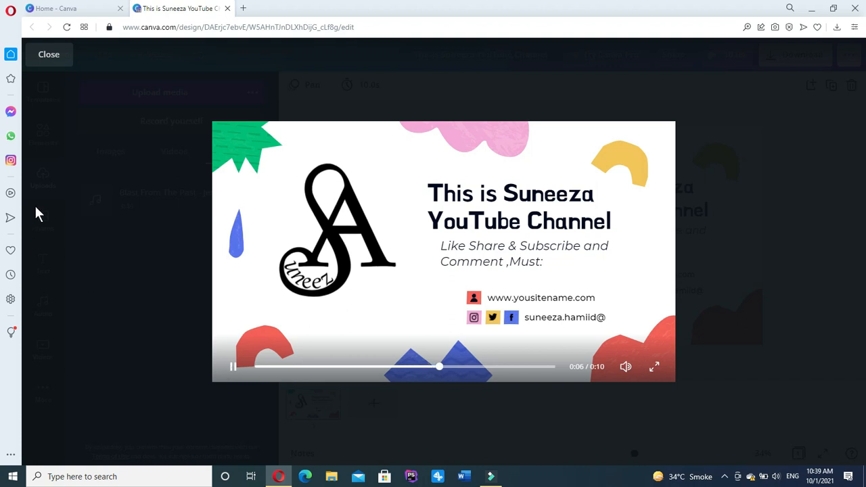
click(47, 56)
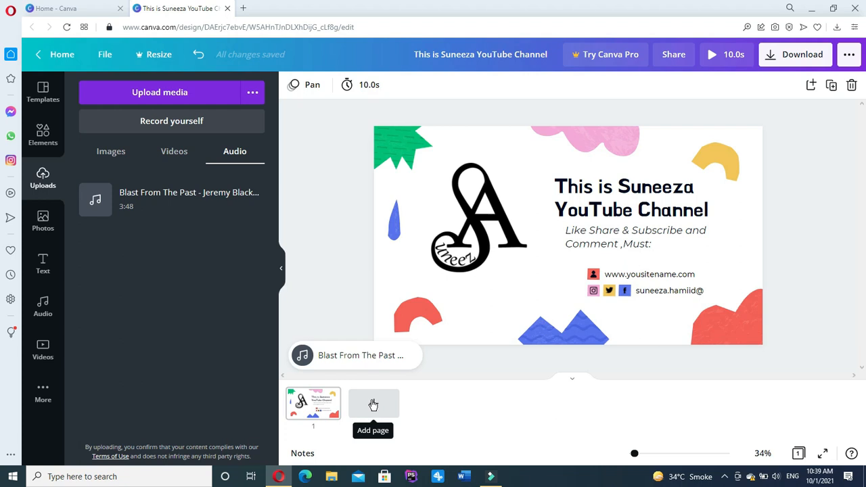
Add a second page and stretch a pastel bokeh photo to cover it.
click(373, 404)
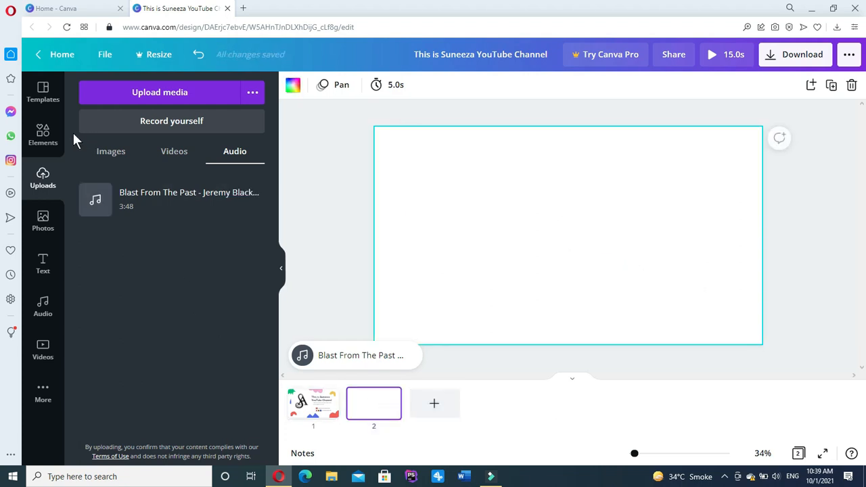
click(42, 132)
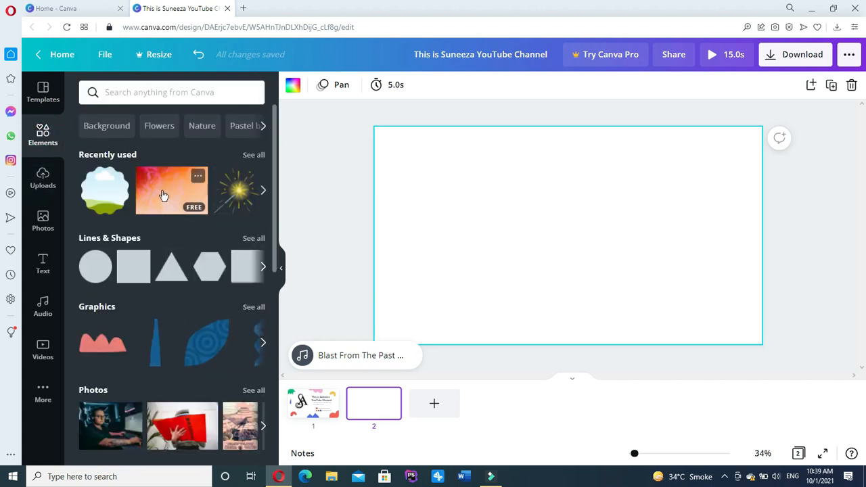
click(162, 195)
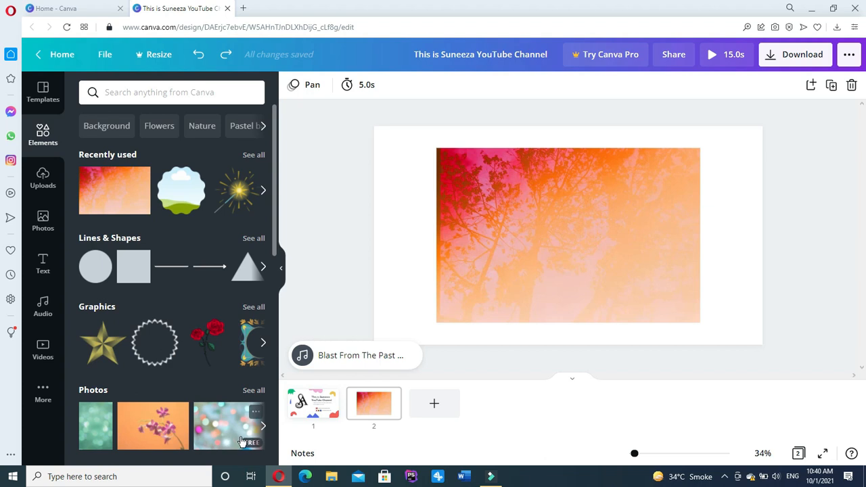
drag(230, 443, 638, 235)
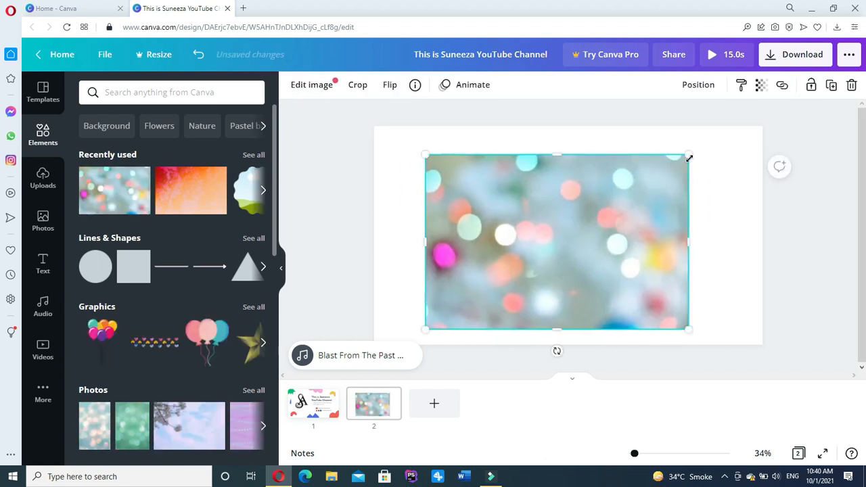
drag(713, 147, 772, 112)
drag(447, 249, 468, 247)
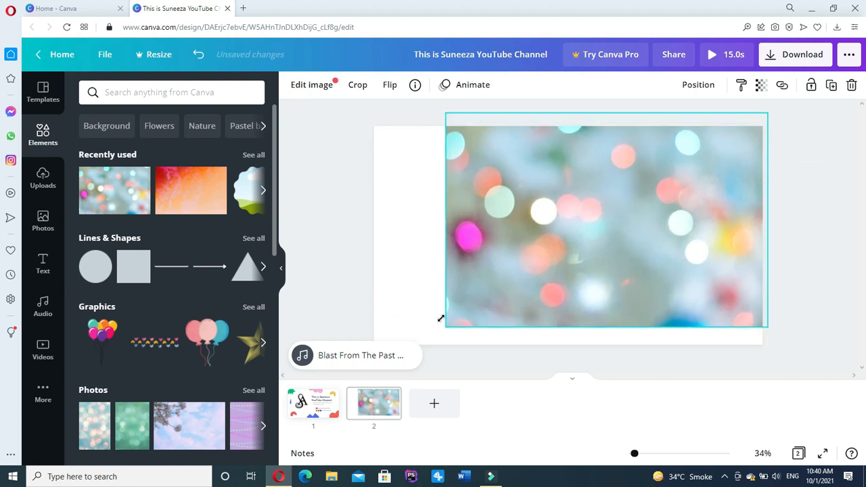
drag(360, 225, 354, 224)
mouse_move(467, 221)
mouse_down()
mouse_move(471, 245)
mouse_move(472, 232)
mouse_up()
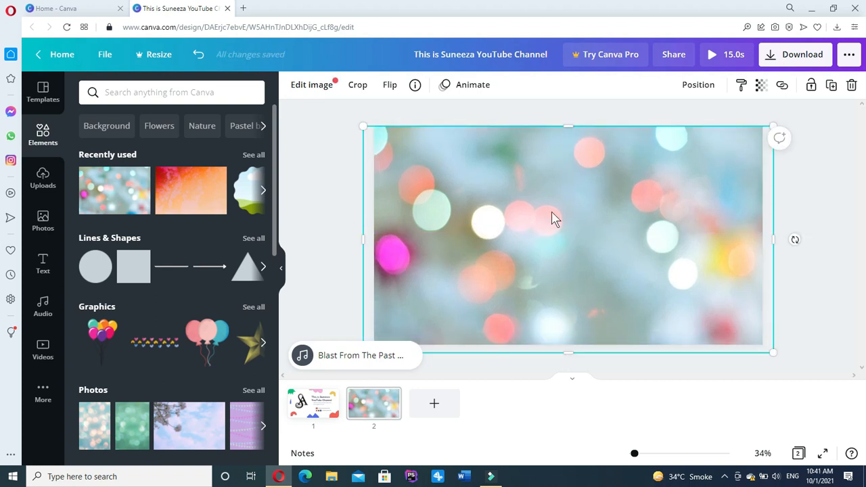
Set the bokeh photo's transparency to about 52.
click(763, 86)
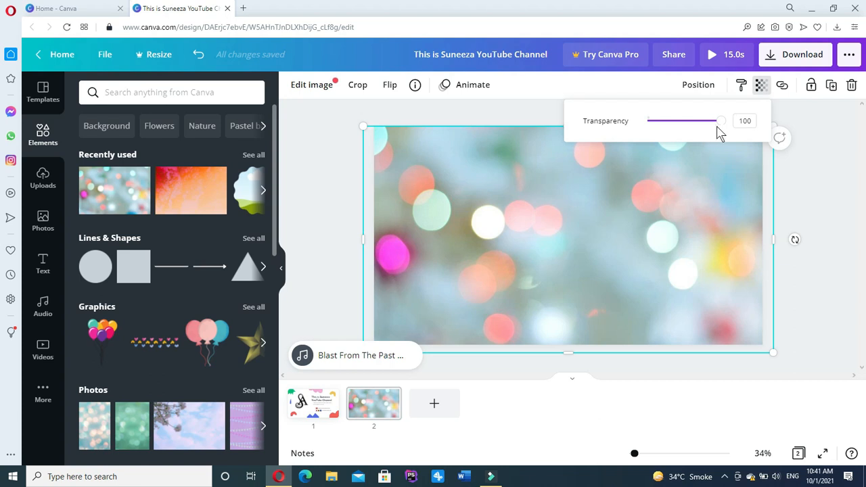
drag(721, 124, 686, 130)
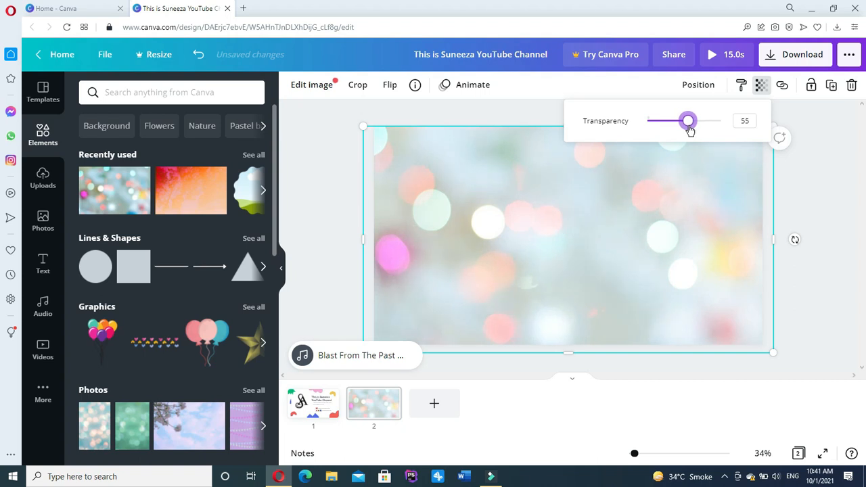
click(645, 179)
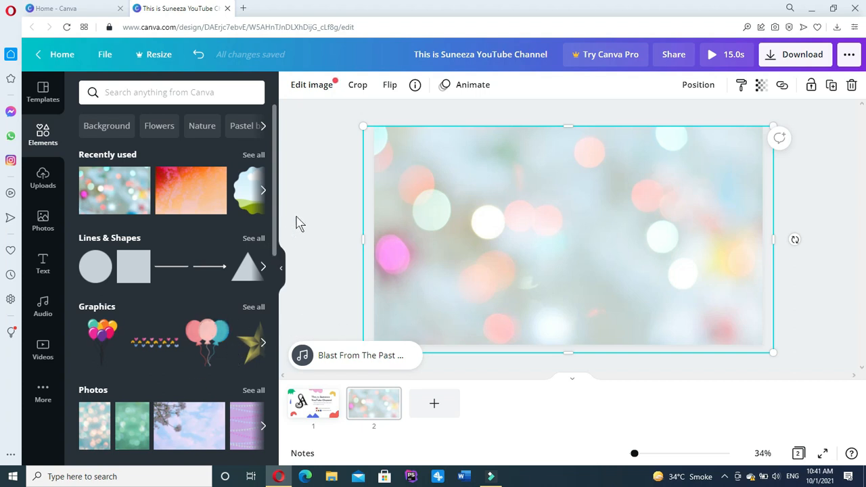
scroll(275, 234, down, 4)
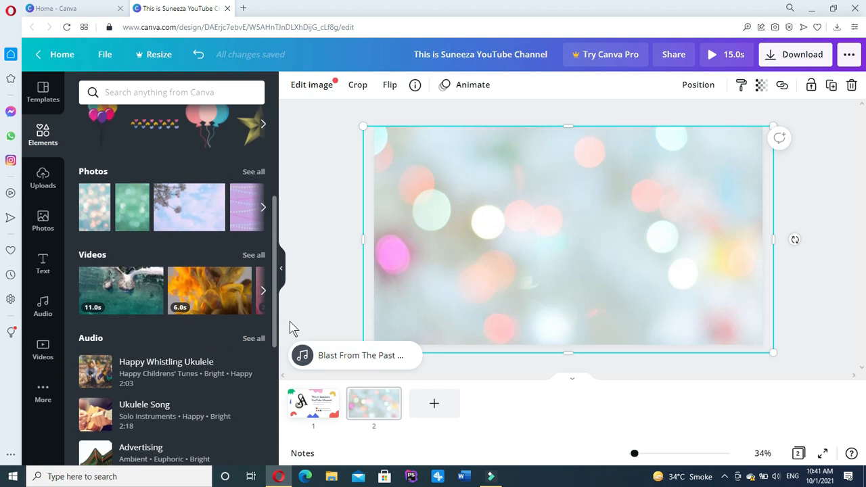
drag(294, 332, 308, 206)
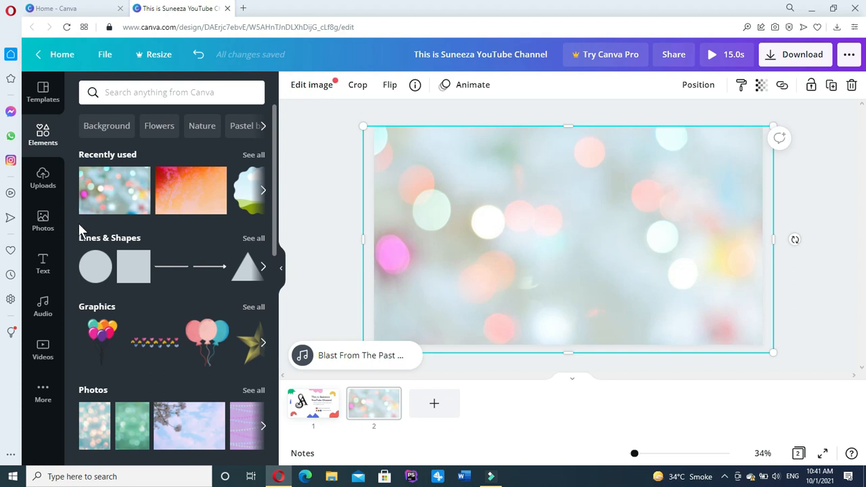
Add the painted hearts graphic of pink, yellow and blue hearts to slide 2.
click(42, 135)
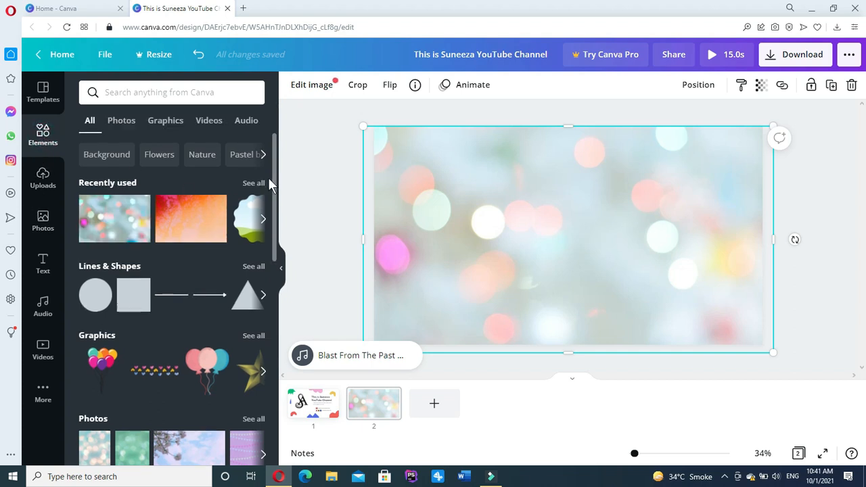
drag(275, 188, 324, 139)
click(142, 374)
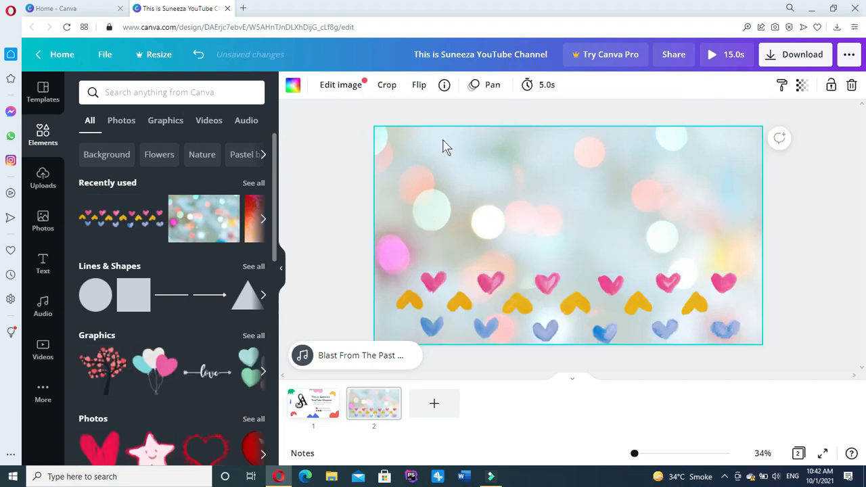
click(41, 177)
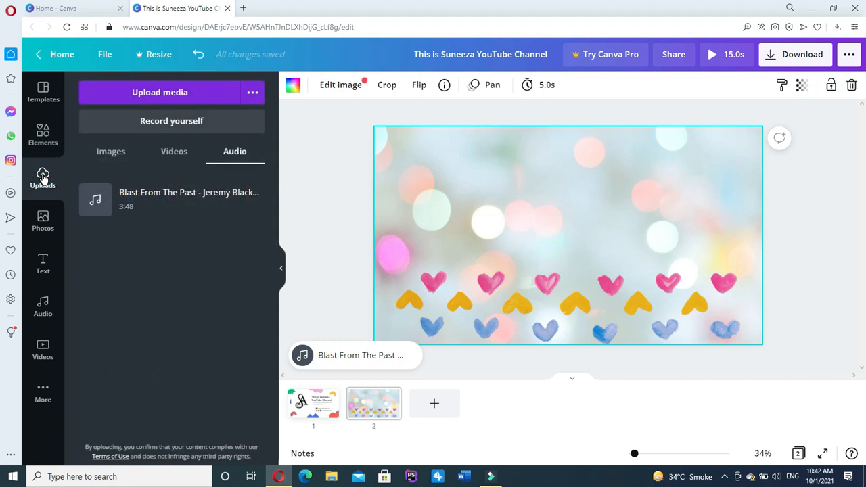
Add the SA logo from uploaded images, shrink it, and snap it to the top centre.
click(111, 152)
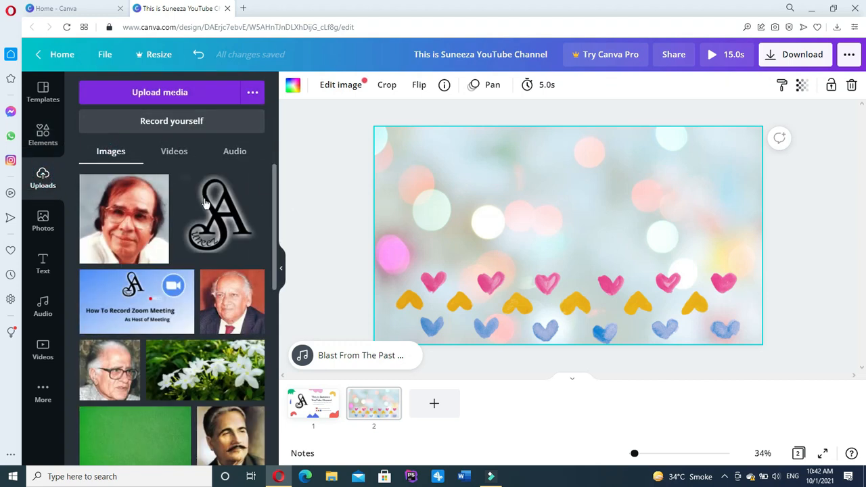
click(206, 203)
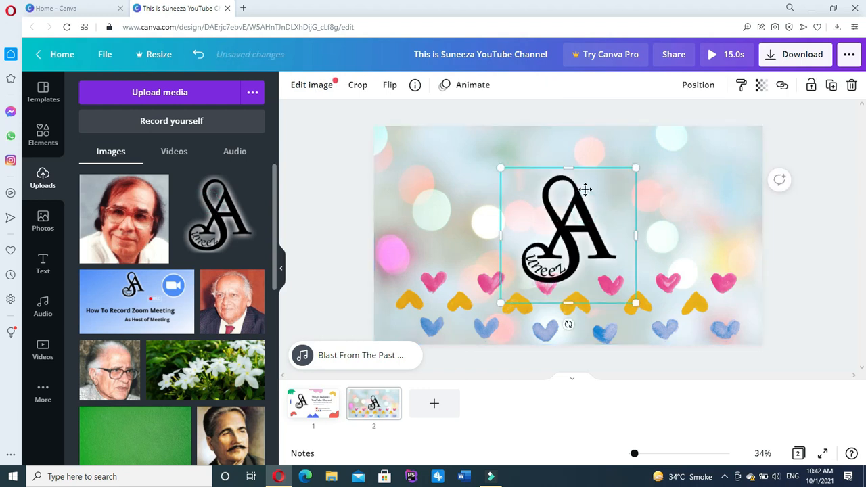
drag(587, 215, 588, 180)
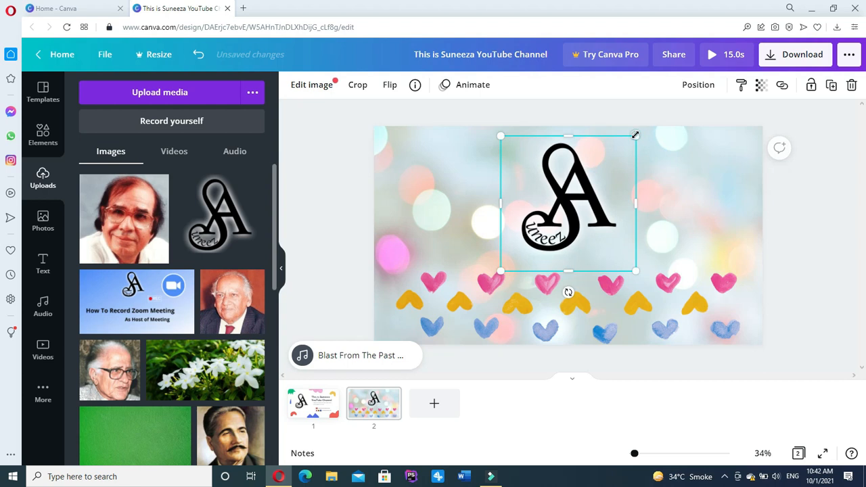
drag(635, 135, 604, 169)
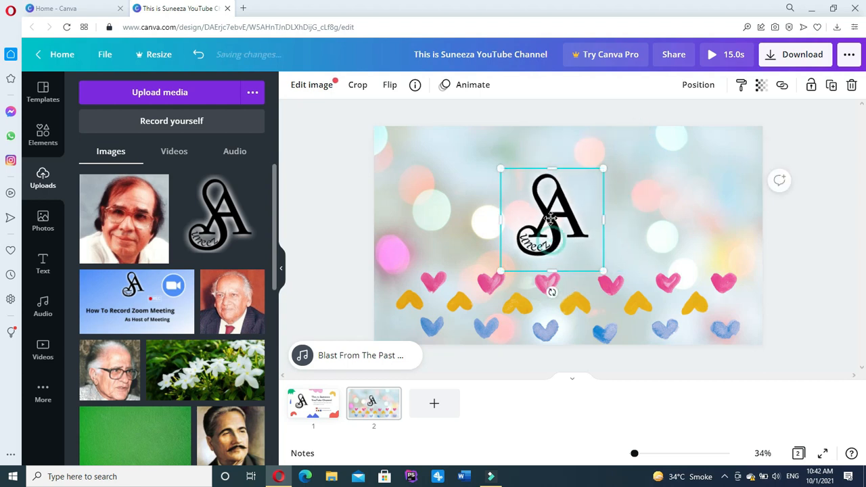
drag(551, 218, 558, 201)
click(662, 200)
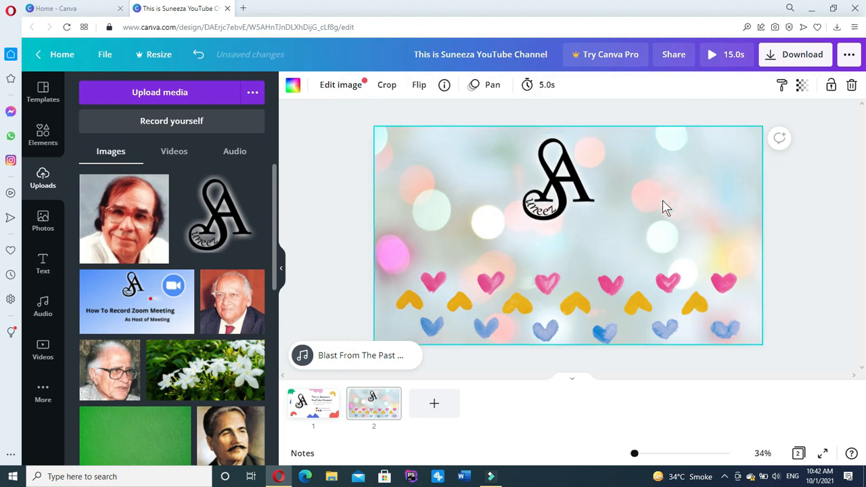
click(535, 174)
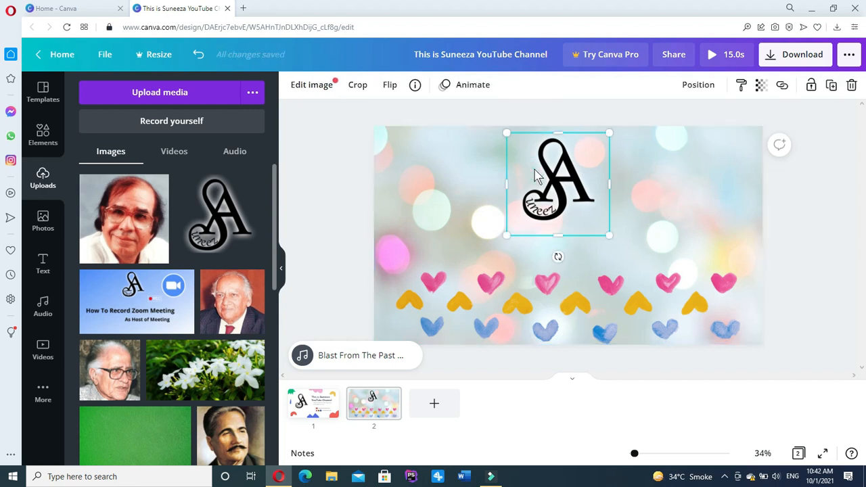
drag(554, 172, 556, 173)
Crop the hearts graphic's right and top edges and set its transparency to about 72.
click(545, 308)
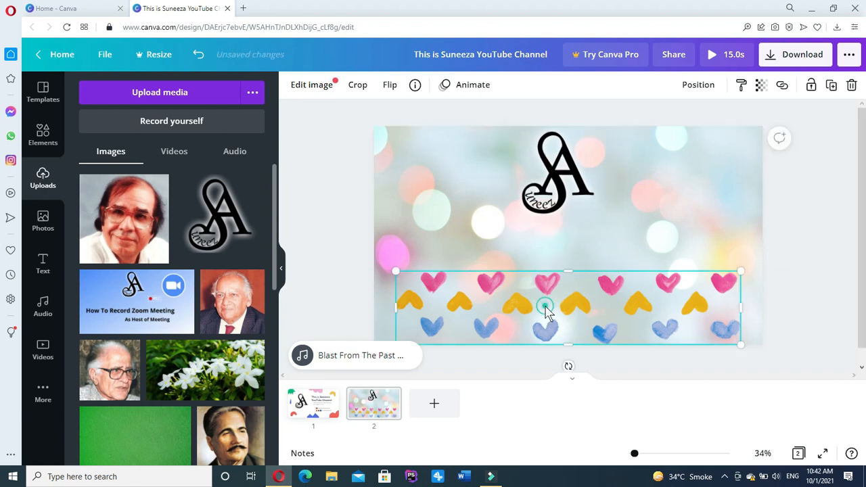
drag(740, 311, 766, 311)
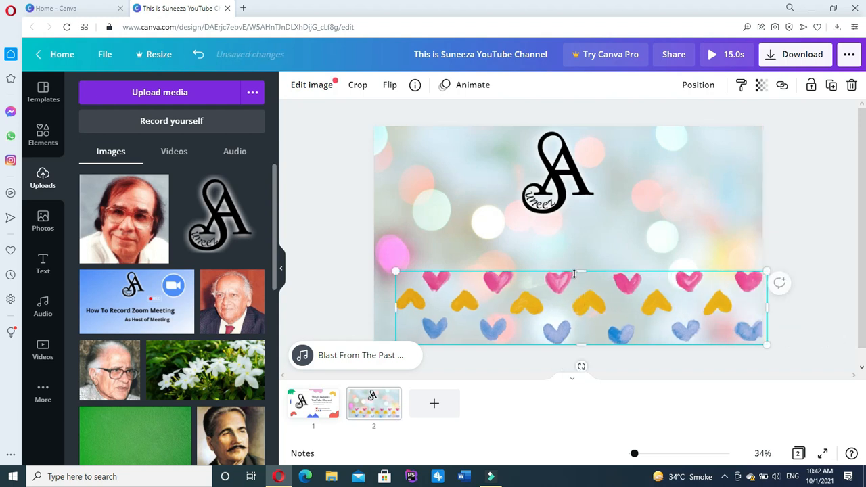
drag(579, 270, 550, 295)
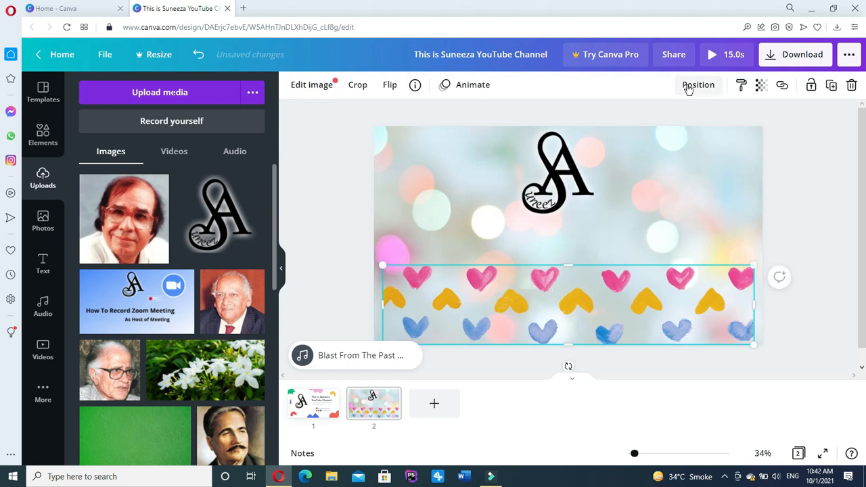
click(760, 88)
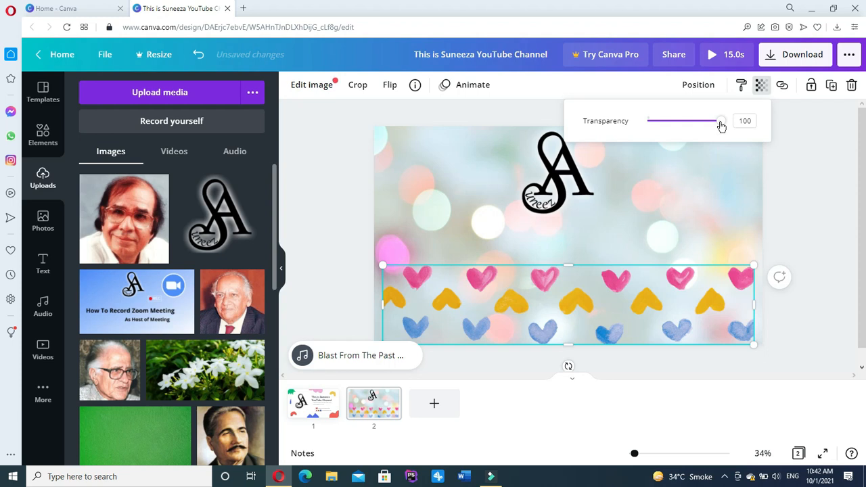
drag(721, 127, 700, 122)
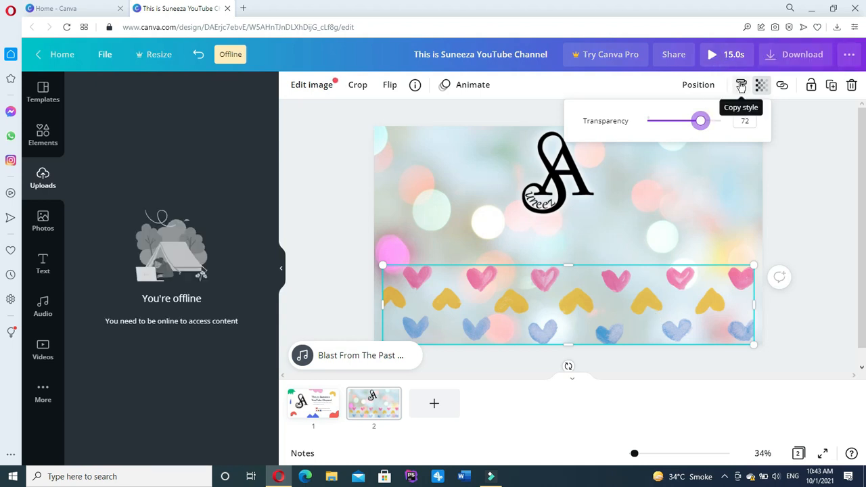
click(740, 85)
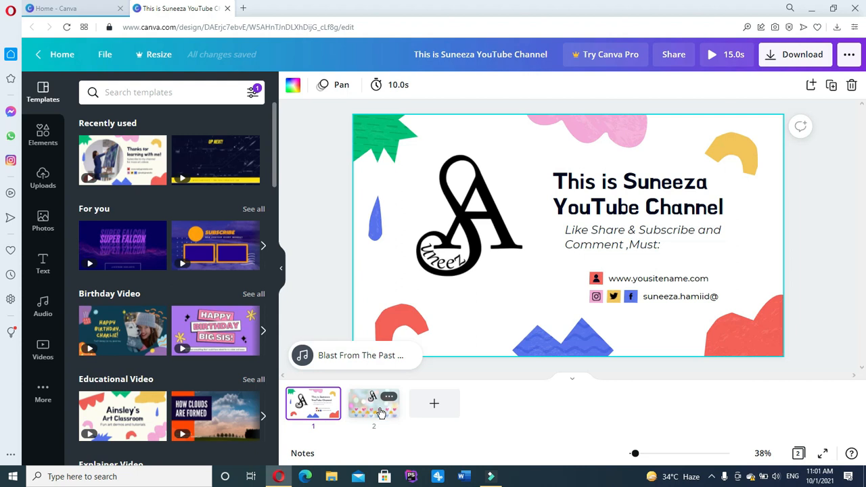
click(380, 409)
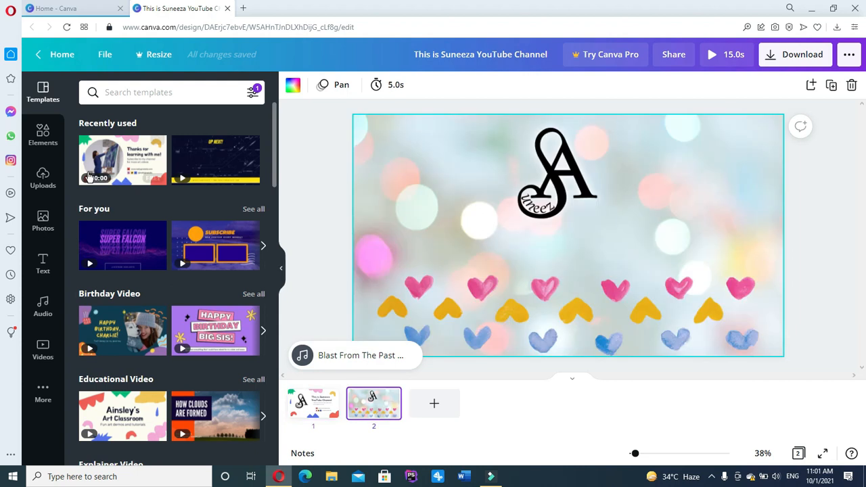
click(44, 263)
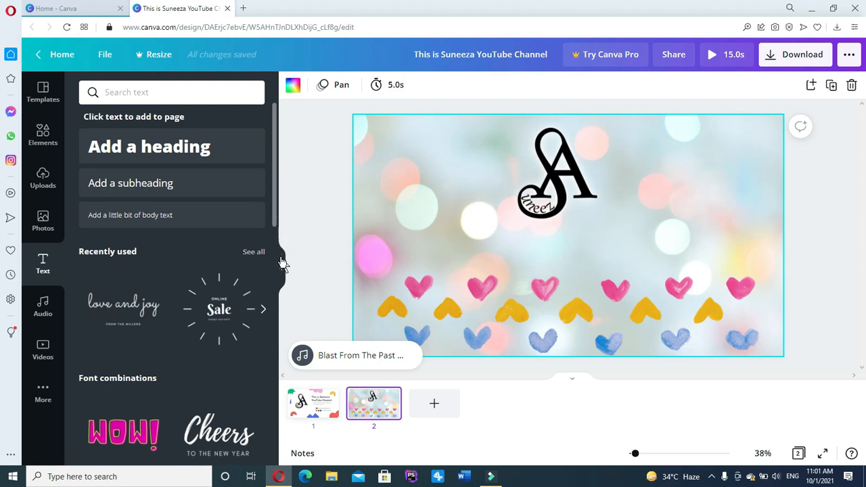
Add the 'love and joy' text combination, widened and centred below the logo.
scroll(176, 325, down, 3)
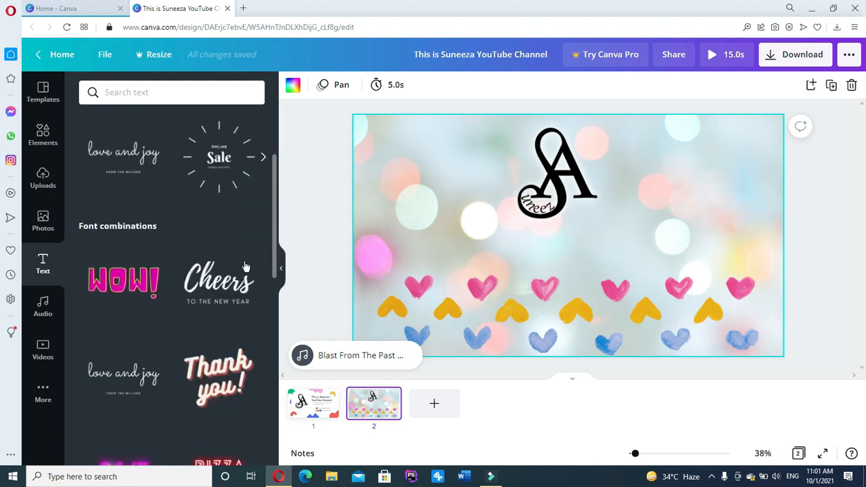
click(123, 156)
click(124, 157)
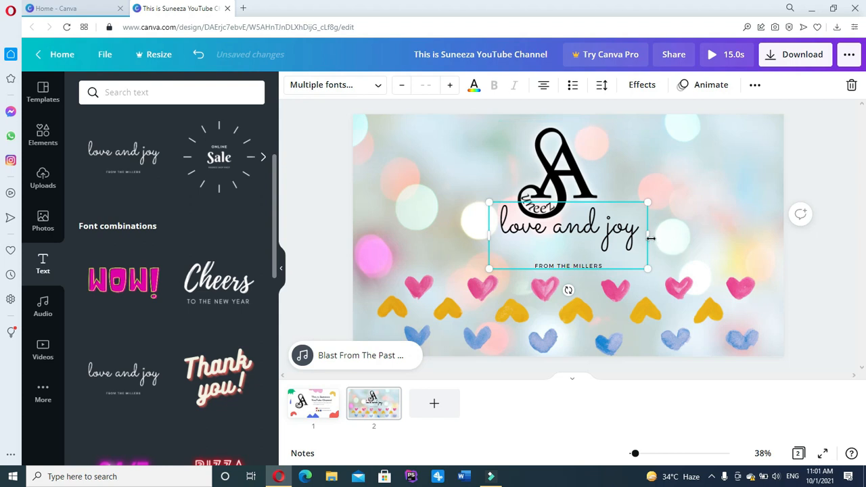
drag(649, 238, 697, 234)
drag(559, 236, 532, 265)
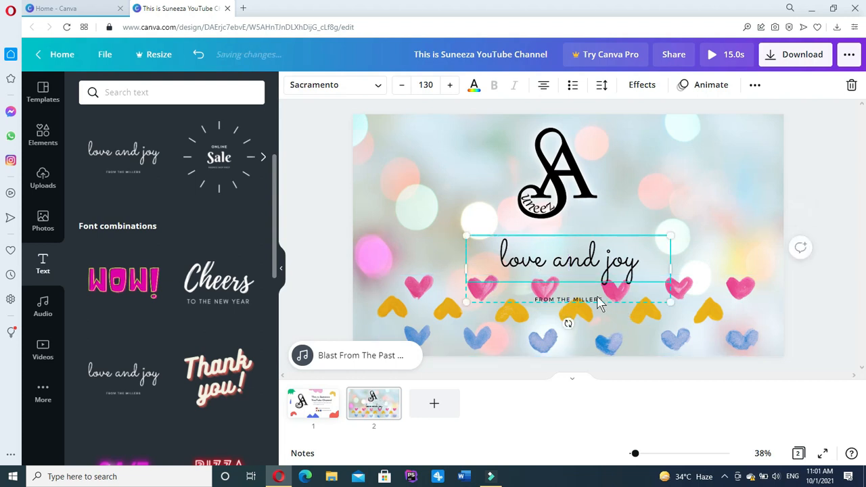
Make the 'FROM THE MILLERS' subtitle size 22 and bold.
click(595, 299)
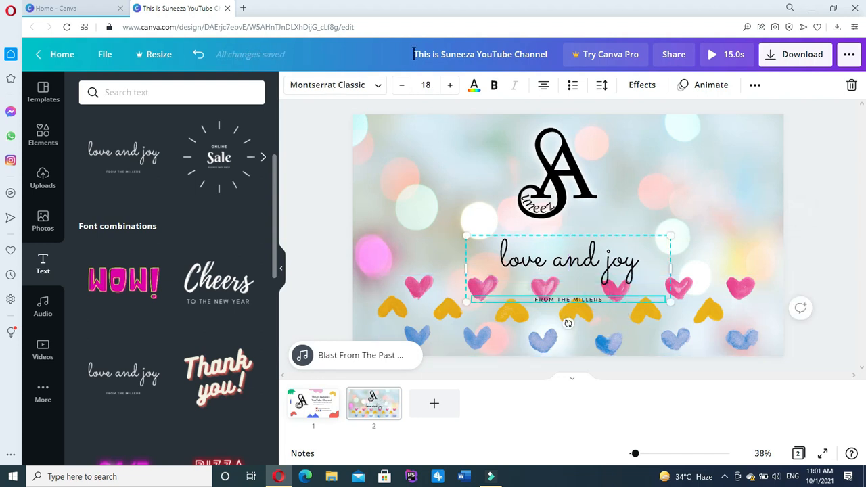
click(450, 86)
click(450, 85)
click(449, 85)
click(450, 85)
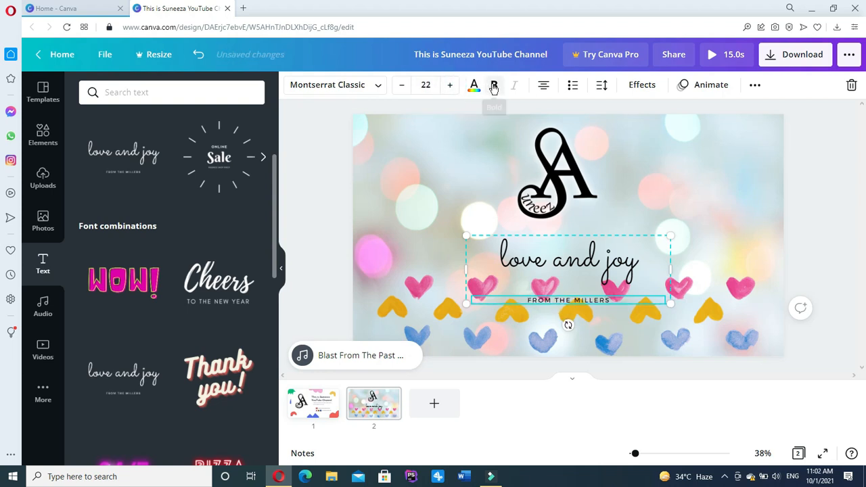
click(494, 85)
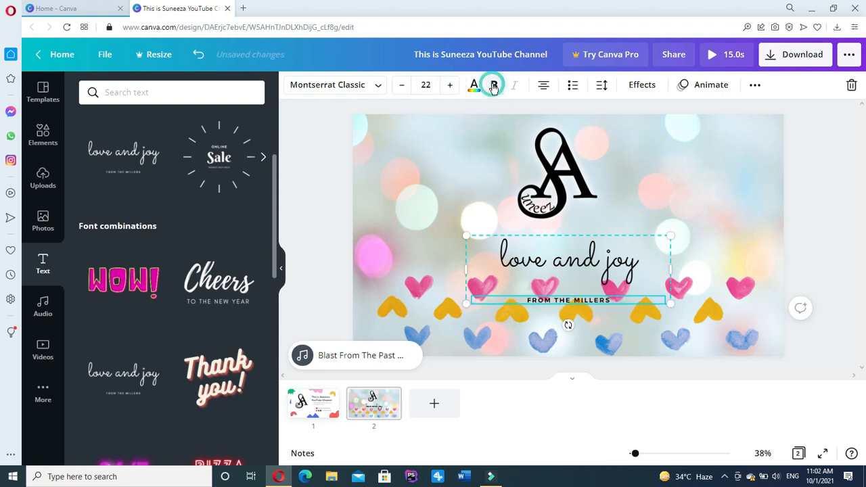
Review font and colour options for the 'love and joy' heading, leaving them unchanged.
click(606, 276)
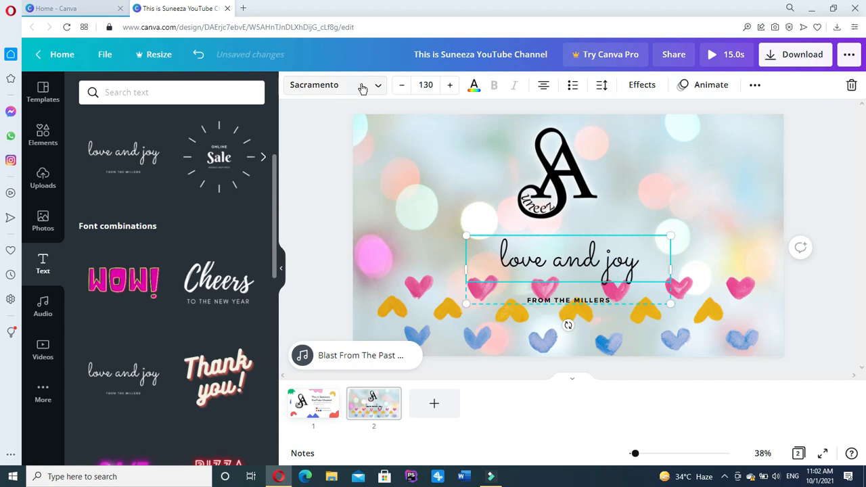
click(379, 90)
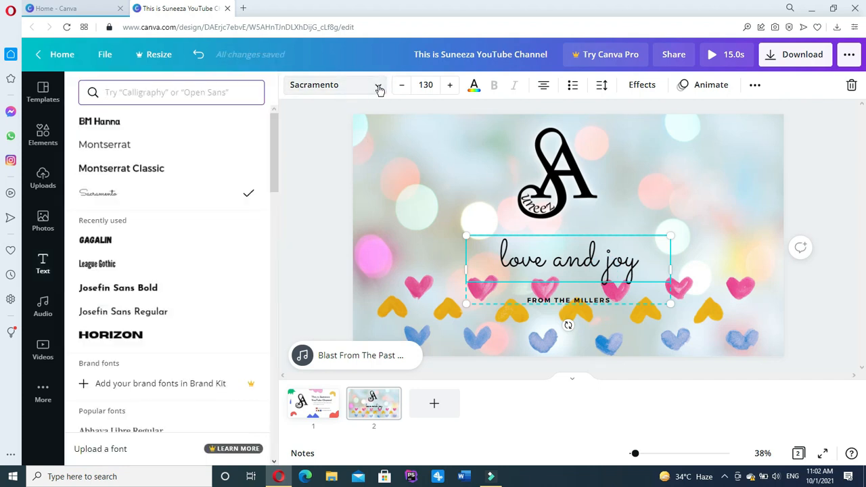
click(474, 87)
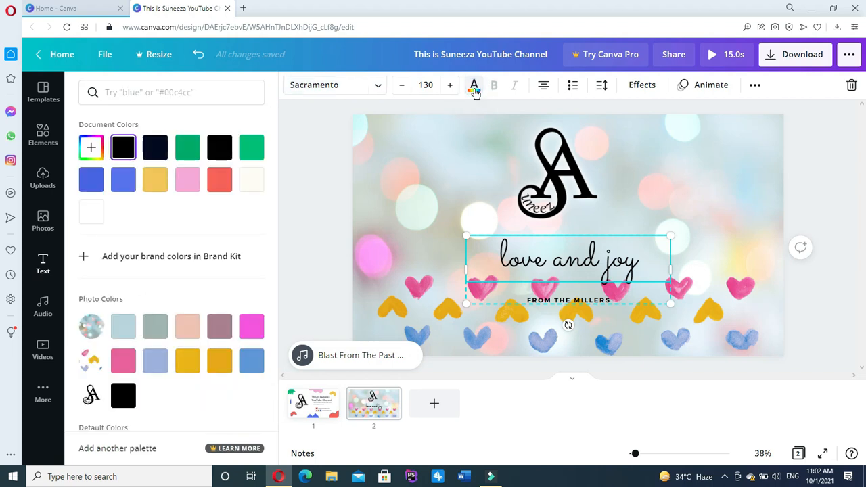
click(425, 215)
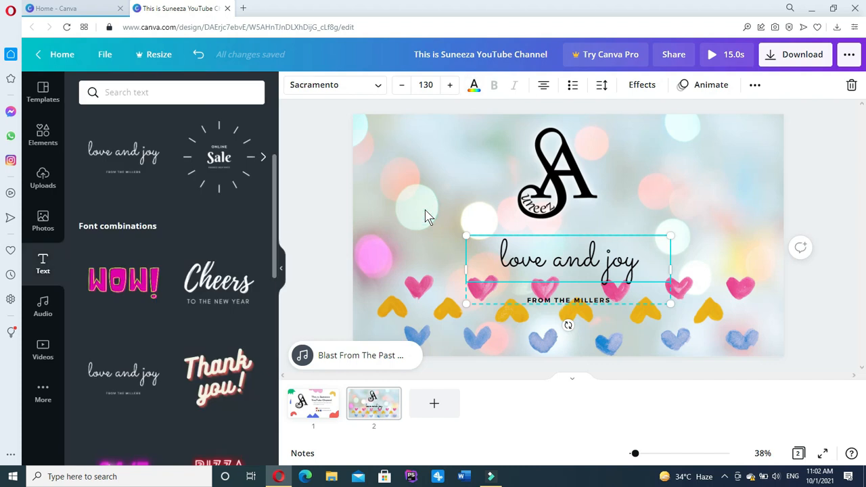
click(703, 90)
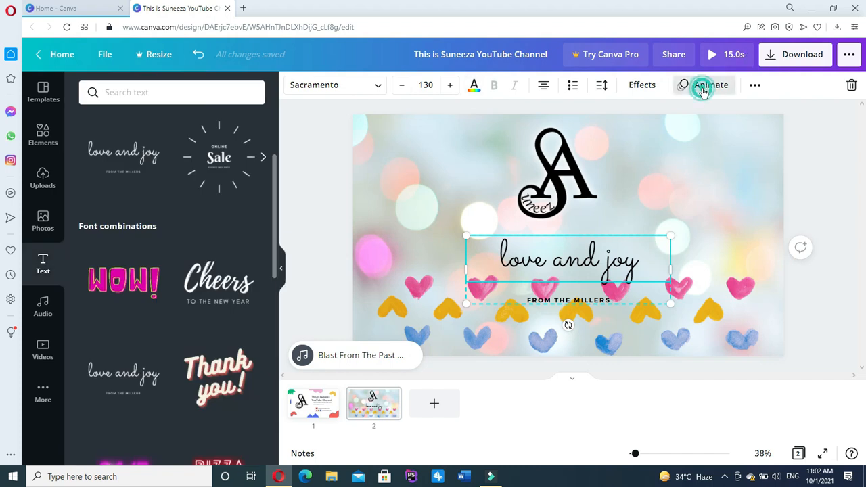
Give the 'love and joy' text the Roll animation after previewing Block and Typewriter.
click(166, 170)
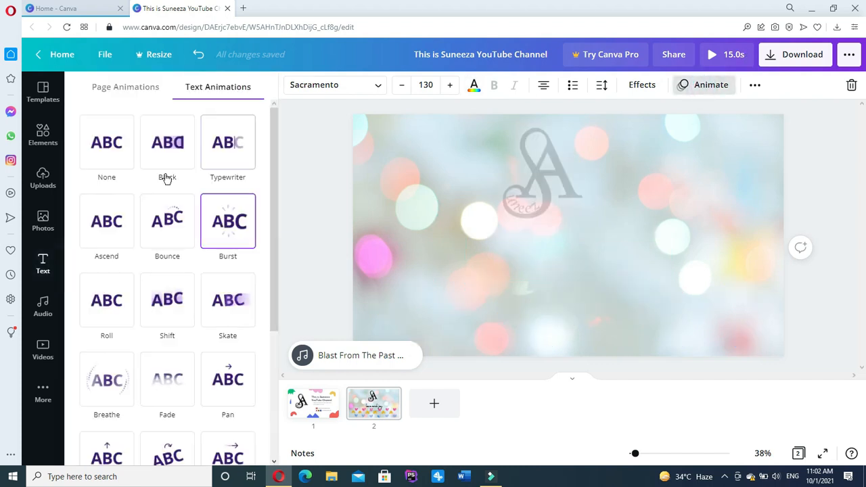
click(221, 145)
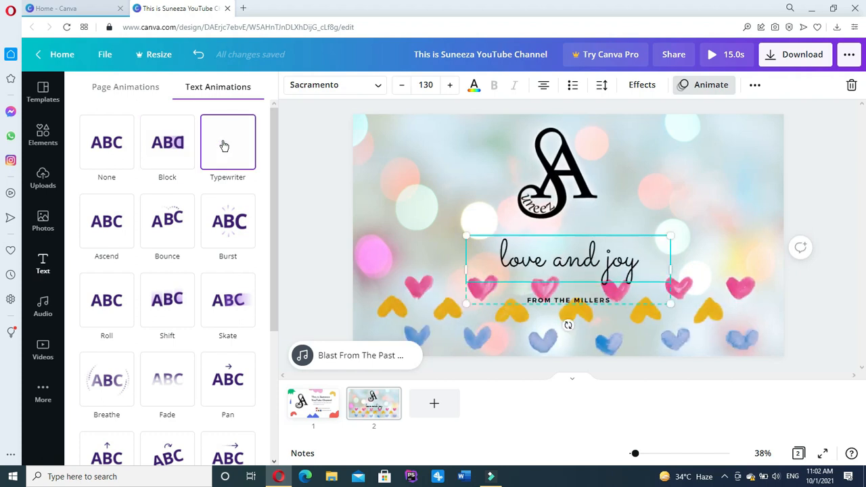
click(106, 302)
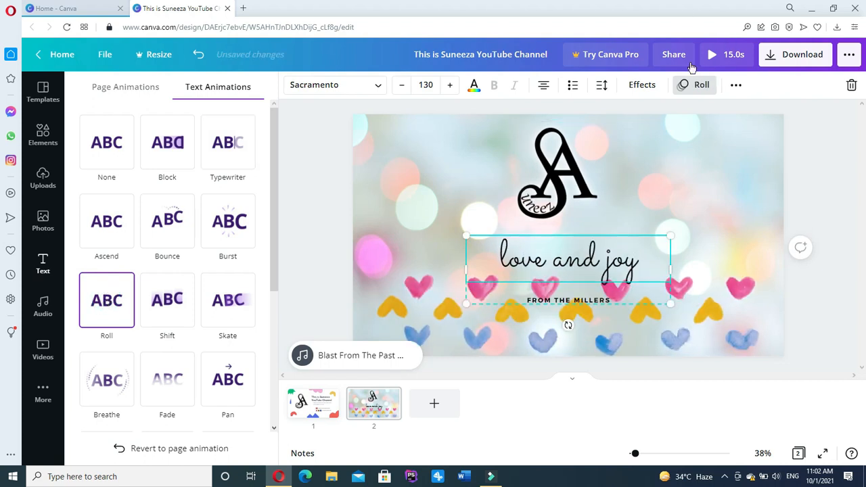
click(682, 85)
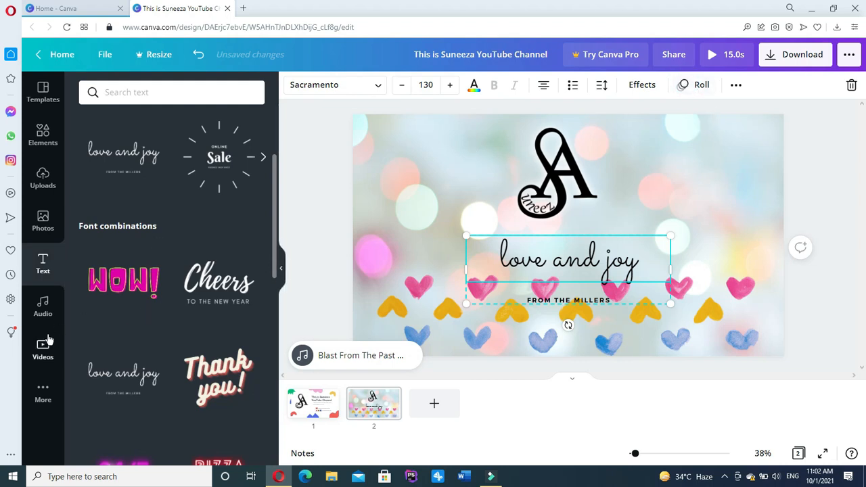
click(39, 353)
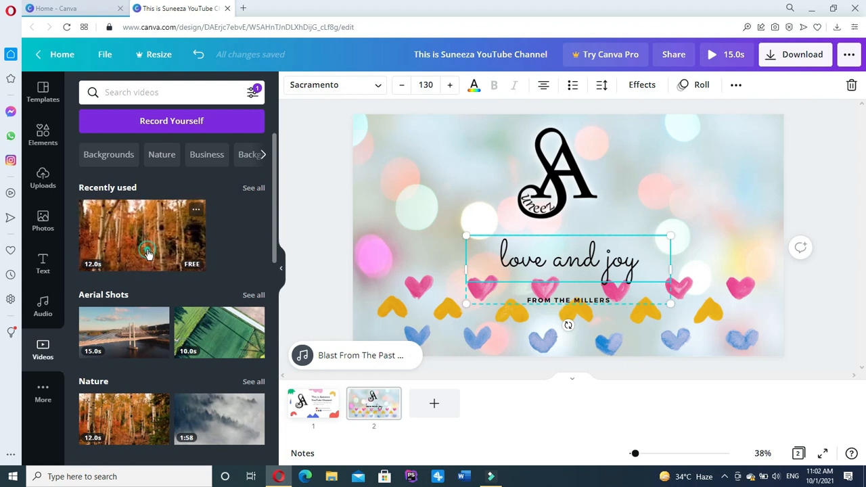
Add the autumn forest video to slide 2 and send it backward behind the hearts.
click(148, 253)
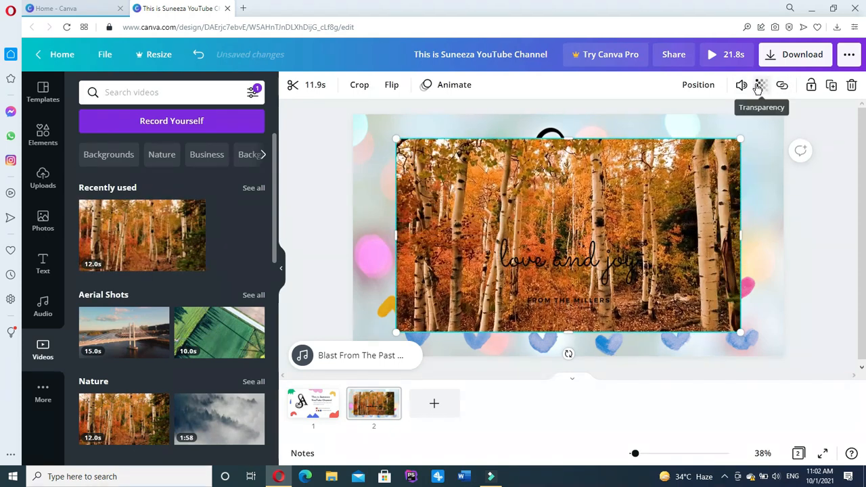
click(698, 89)
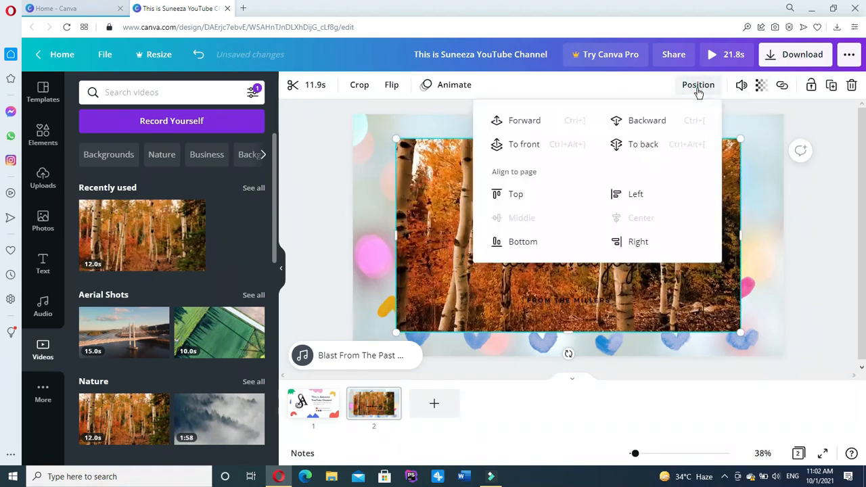
click(659, 126)
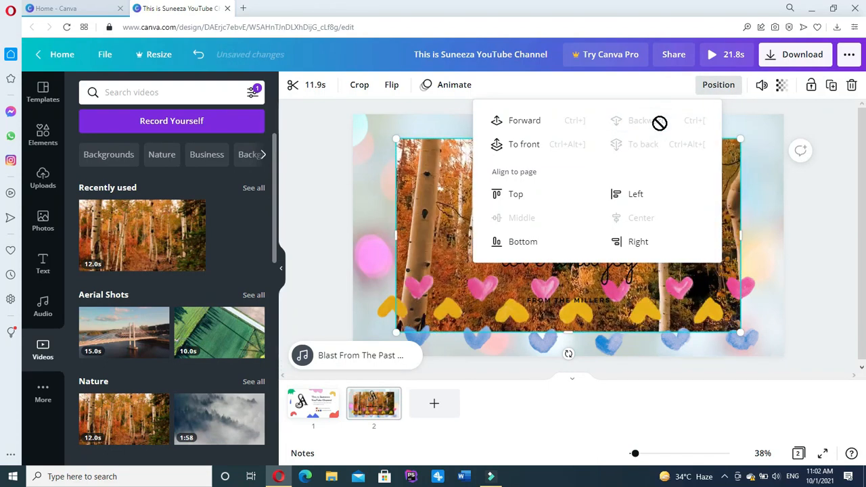
Set the bokeh background image's transparency to 64.
click(768, 139)
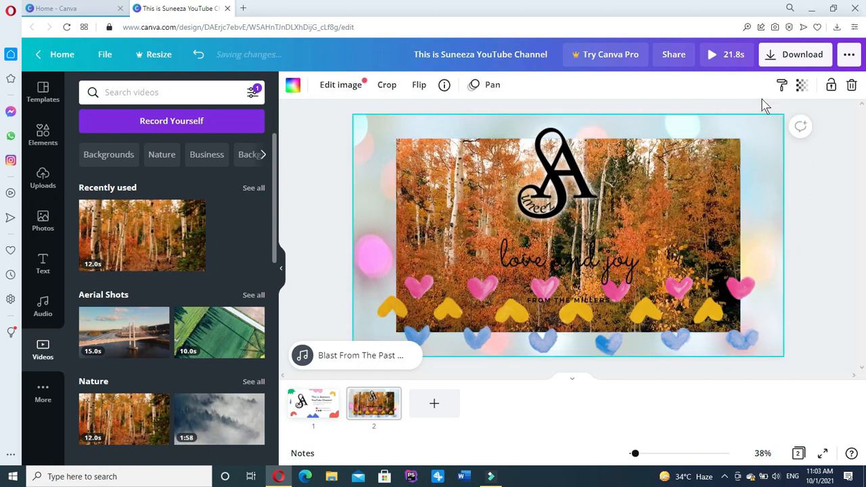
click(803, 87)
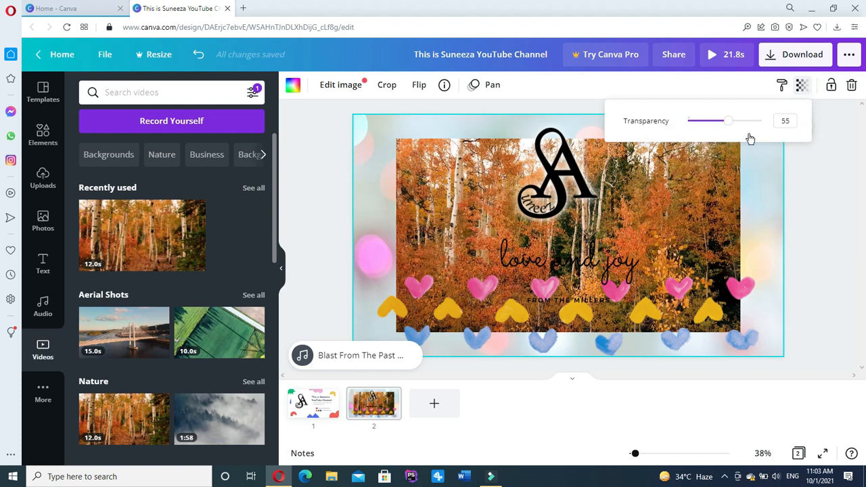
drag(726, 121, 663, 137)
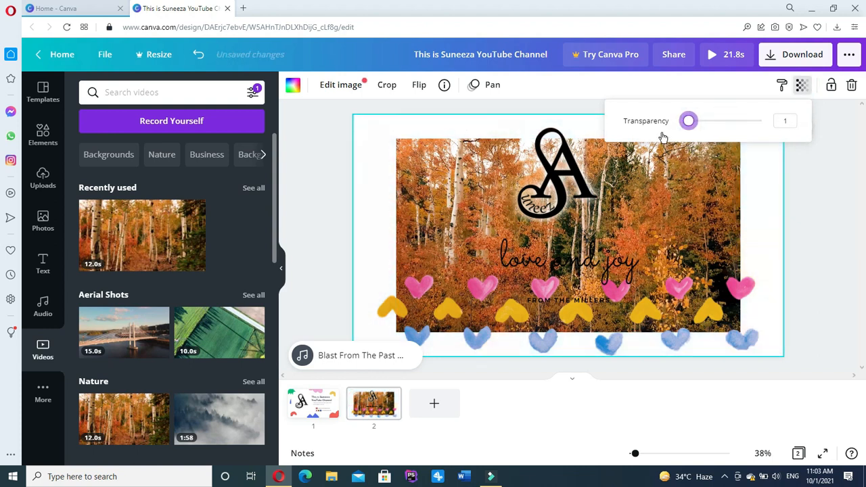
click(749, 126)
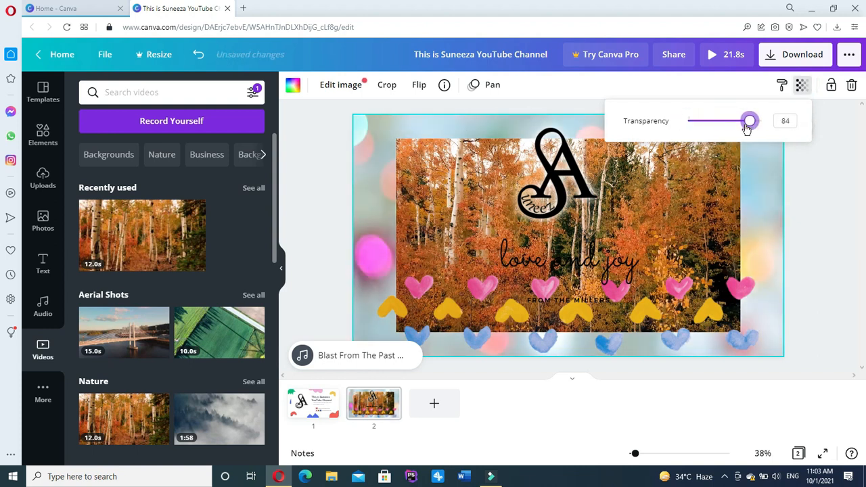
drag(746, 125, 734, 123)
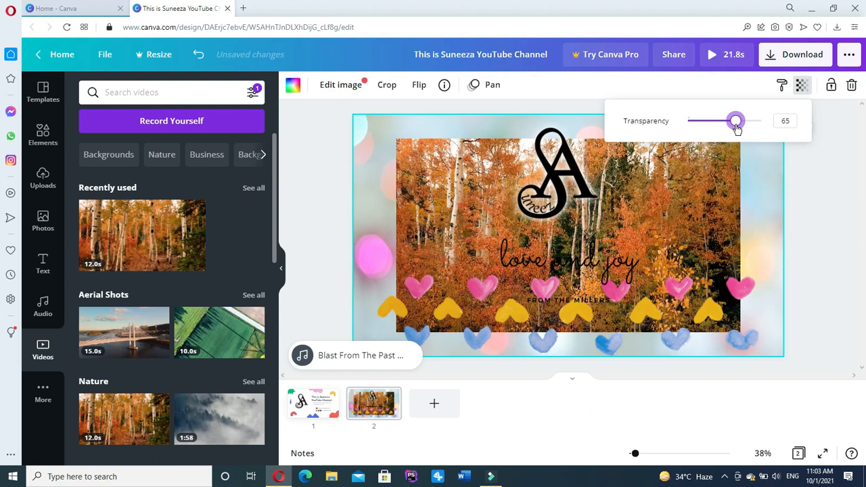
Make the forest video semi-transparent.
click(676, 187)
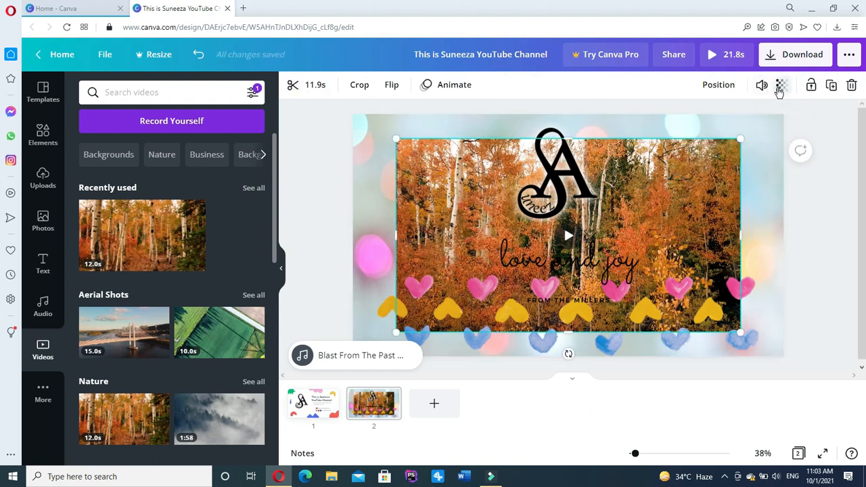
click(780, 87)
drag(740, 124, 689, 133)
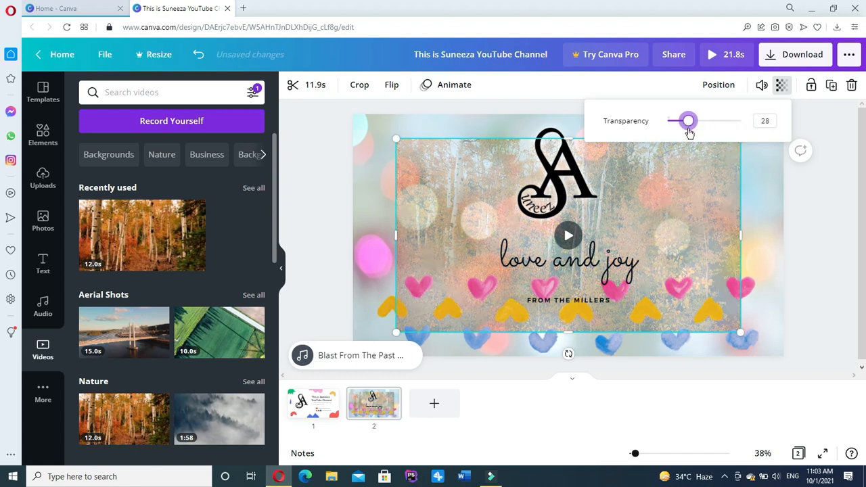
click(710, 209)
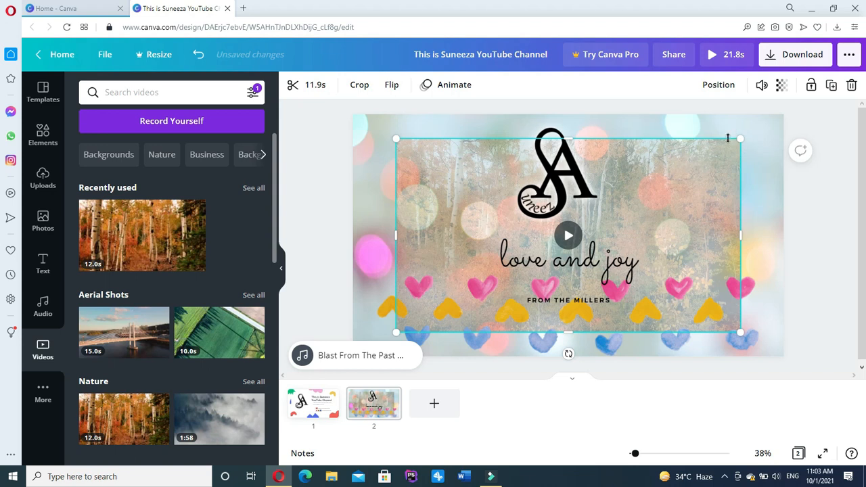
Enlarge and position the forest video to fill the whole page.
drag(740, 140, 770, 122)
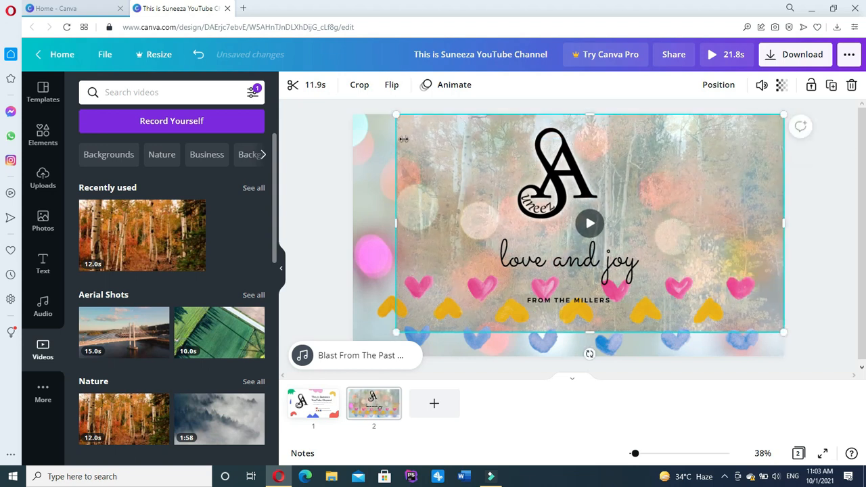
drag(395, 116, 324, 147)
drag(426, 183, 431, 225)
drag(361, 140, 336, 129)
drag(415, 155, 417, 143)
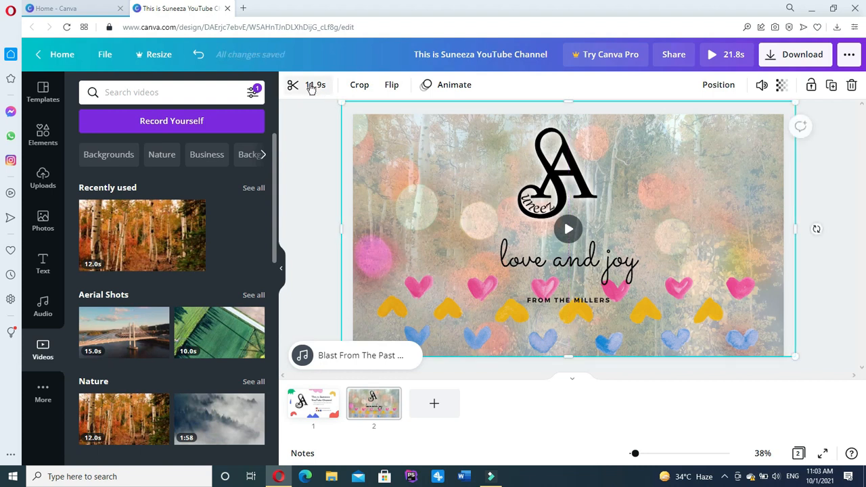
Trim the forest video clip from 11.9s to 10s.
click(311, 87)
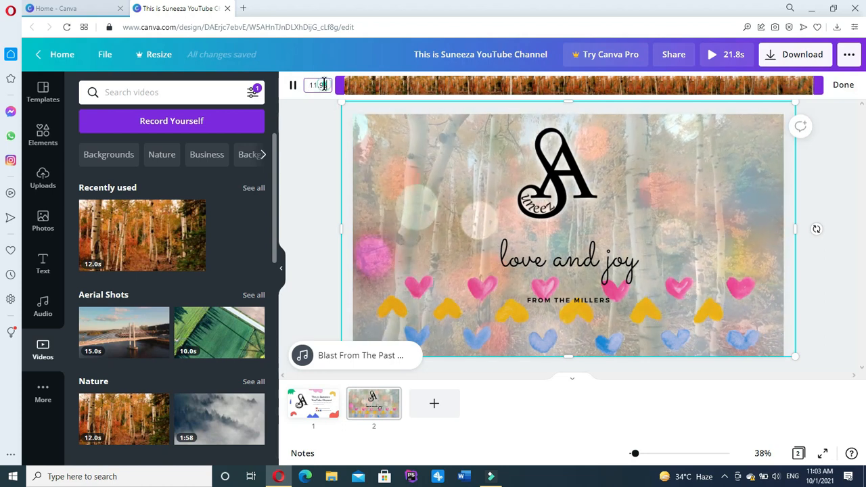
key(BackSpace)
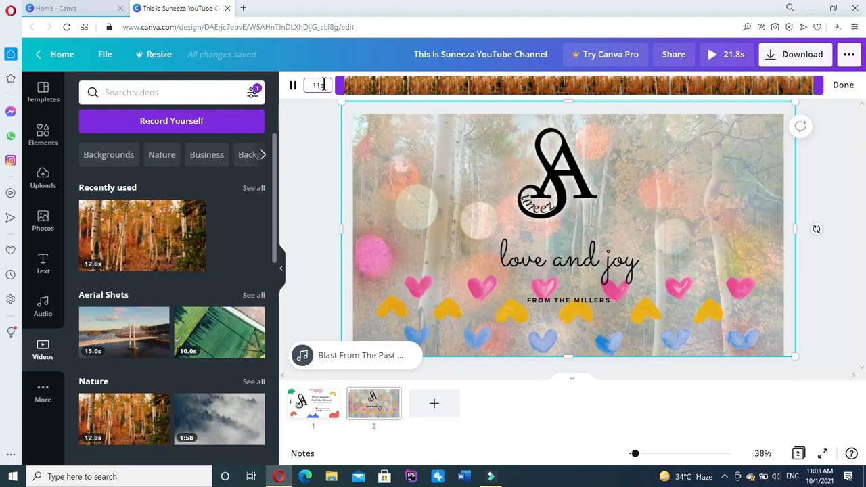
key(BackSpace)
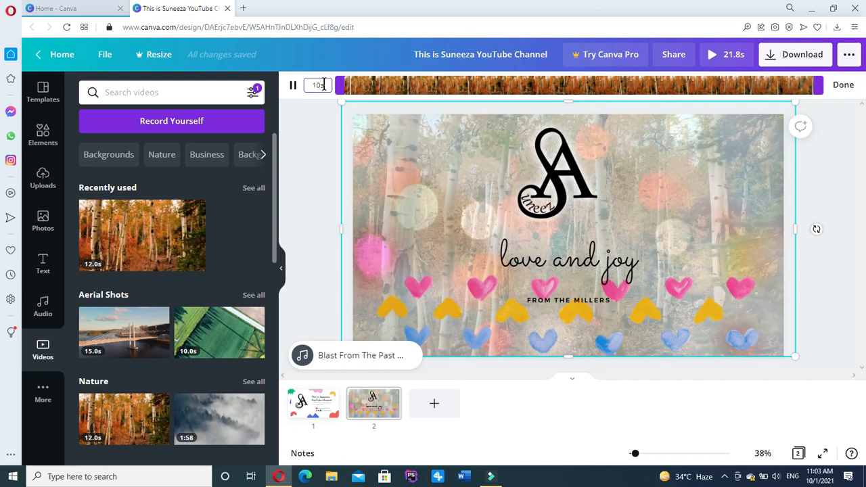
text(0)
click(595, 265)
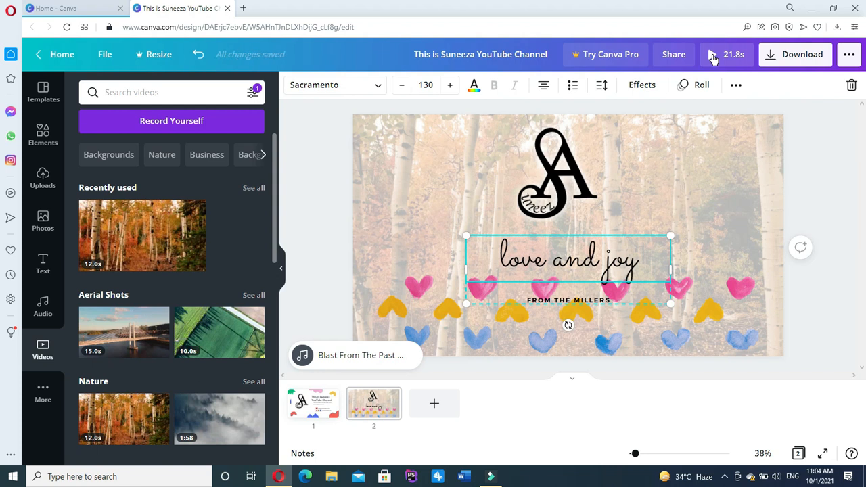
click(712, 59)
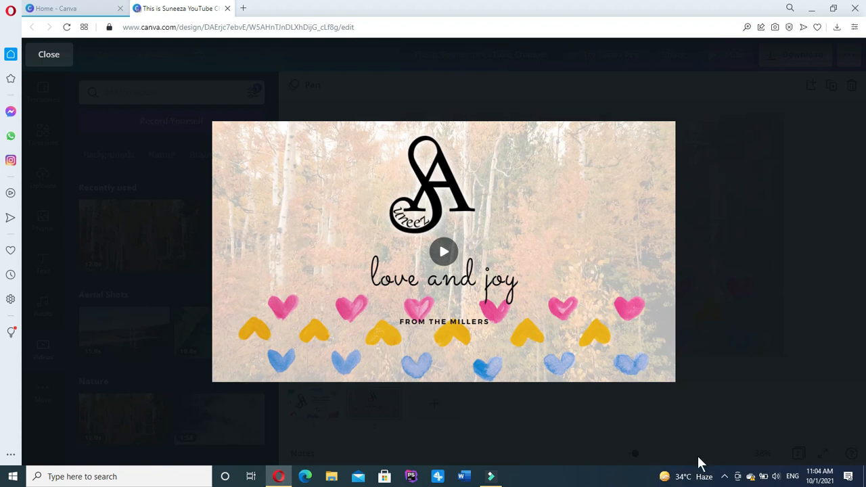
click(43, 55)
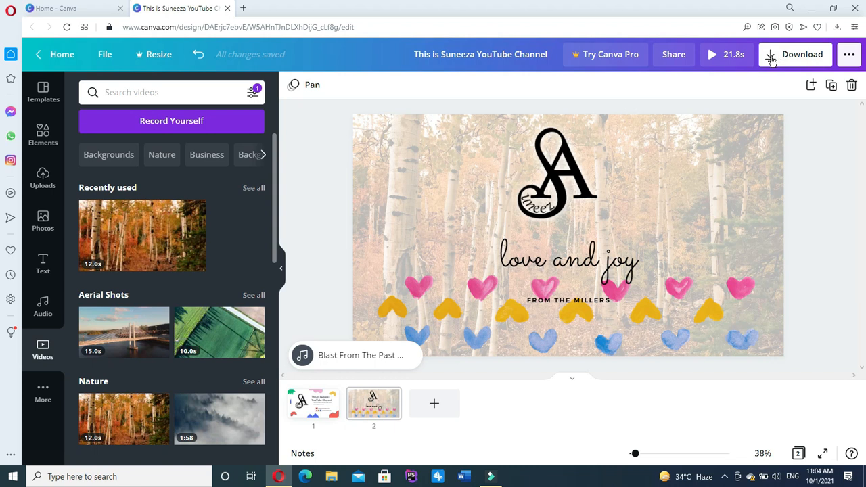
Download all 2 pages of the intro as an MP4 video.
click(771, 60)
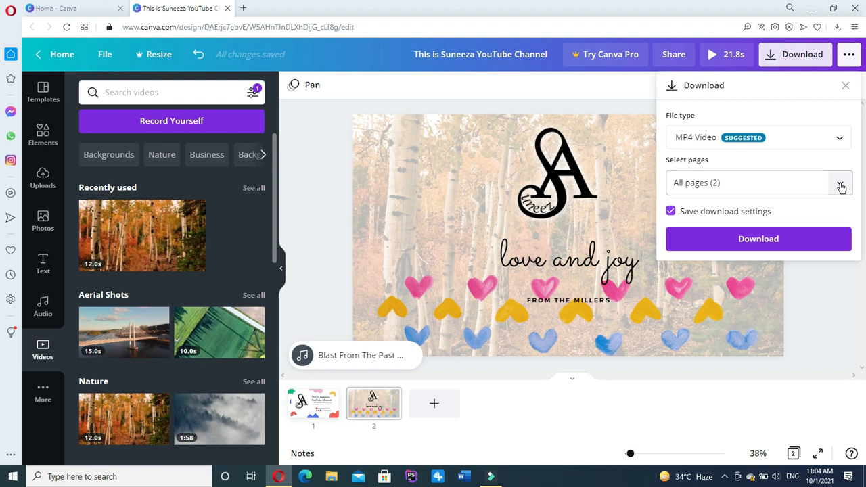
click(795, 241)
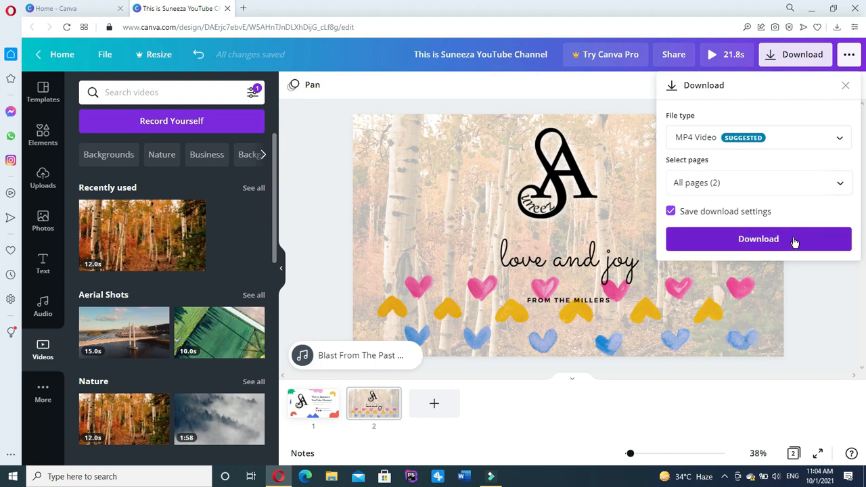